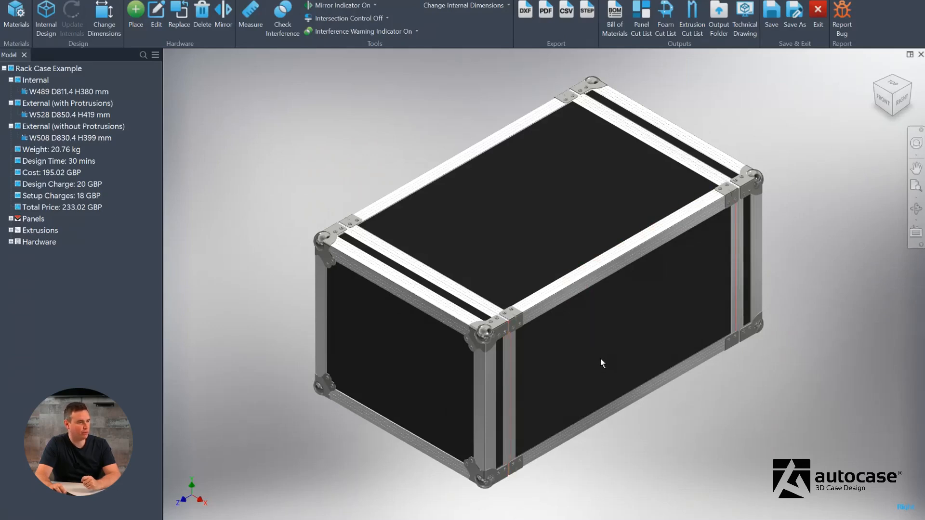
- Pick the L905/928/10 medium PennBrite MOL recessed butterfly latch from the Latch type of the hardware library
left_click(135, 20)
left_click(348, 159)
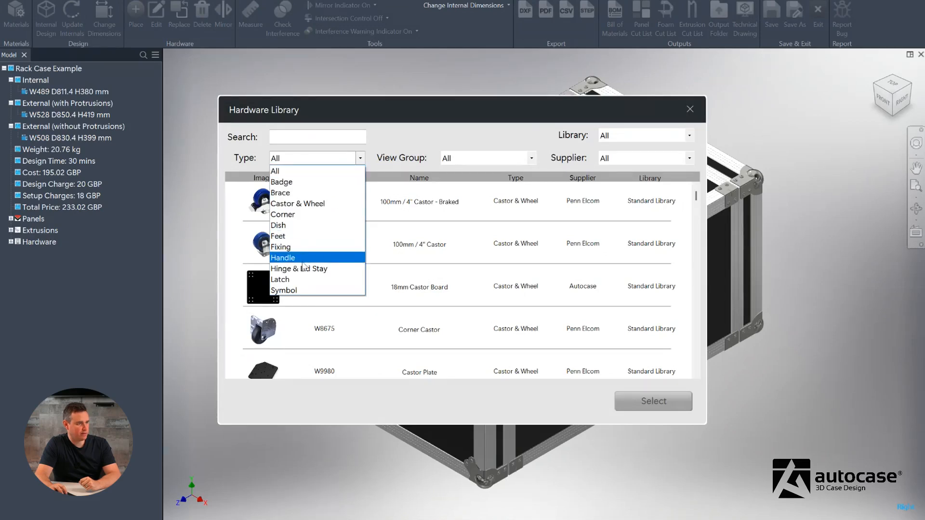
left_click(306, 280)
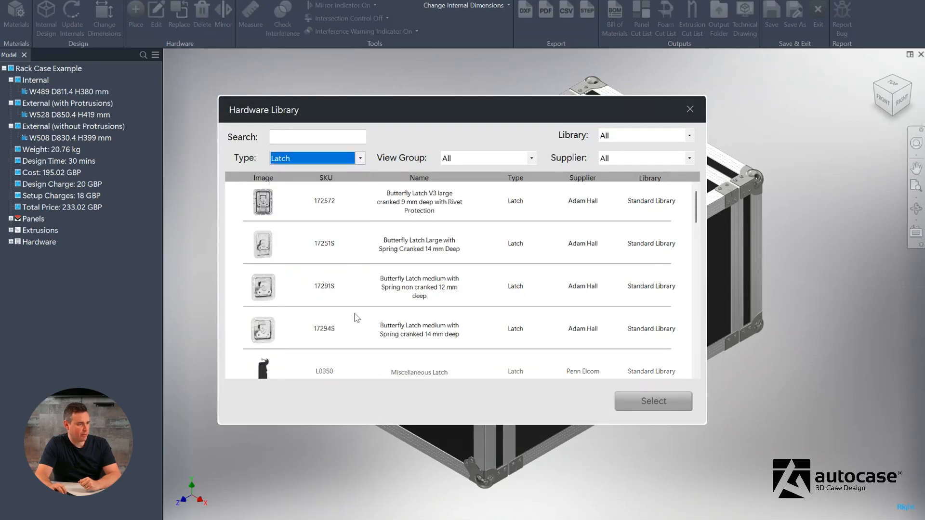
scroll(345, 322, "down", 1)
scroll(340, 322, "down", 3)
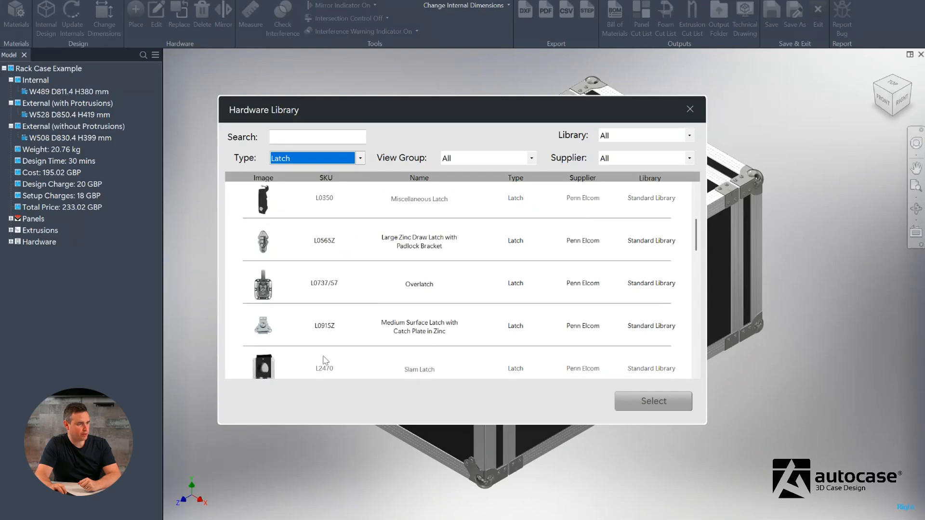
scroll(329, 343, "down", 6)
left_click(333, 282)
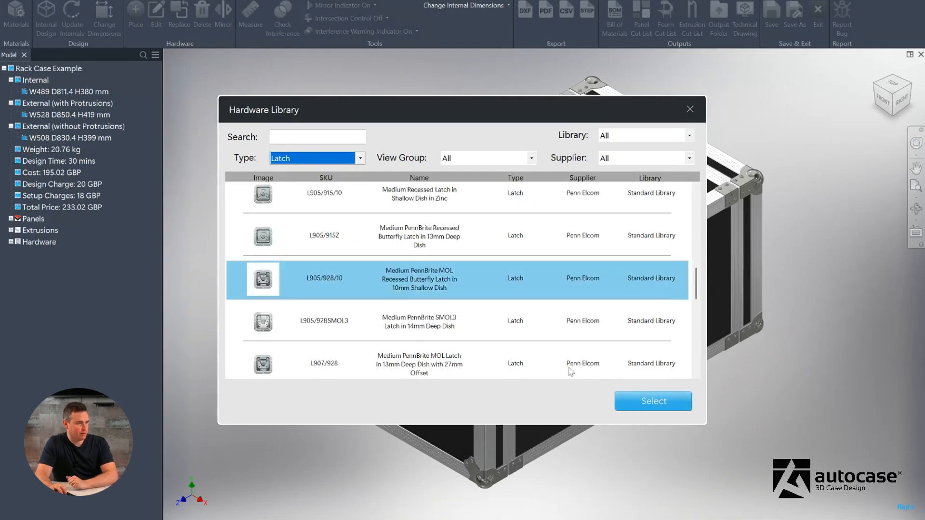
left_click(649, 410)
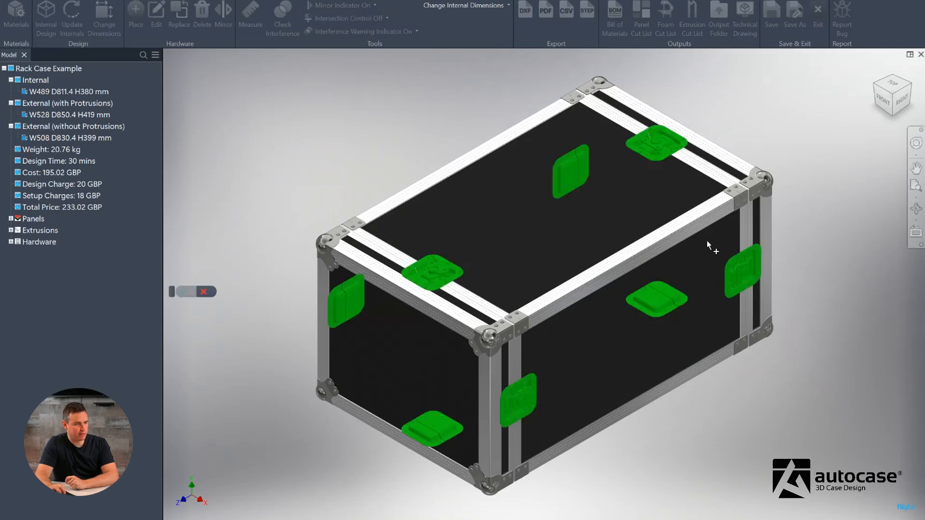
- Place the latch on the front lid joint of the case's right side, referenced to the joint's midpoint and centred vertically
left_click(520, 406)
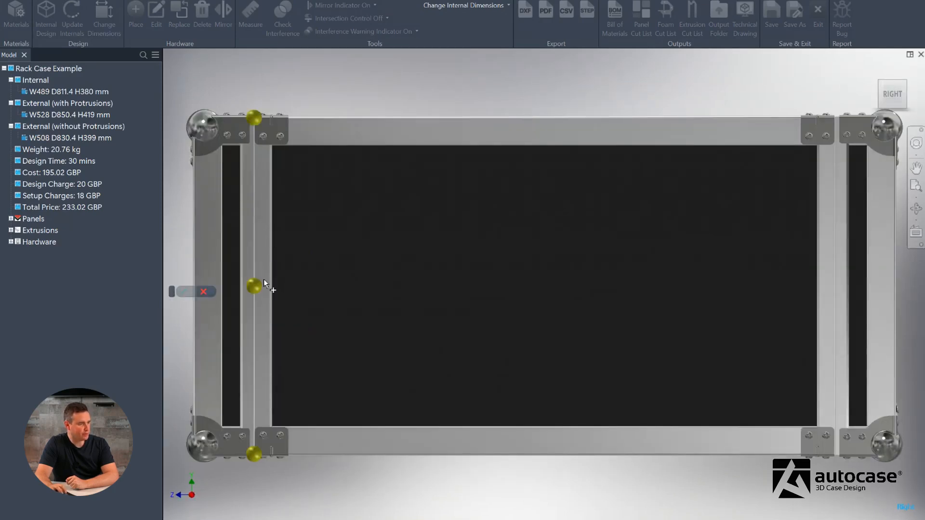
left_click(255, 288)
left_click(184, 293)
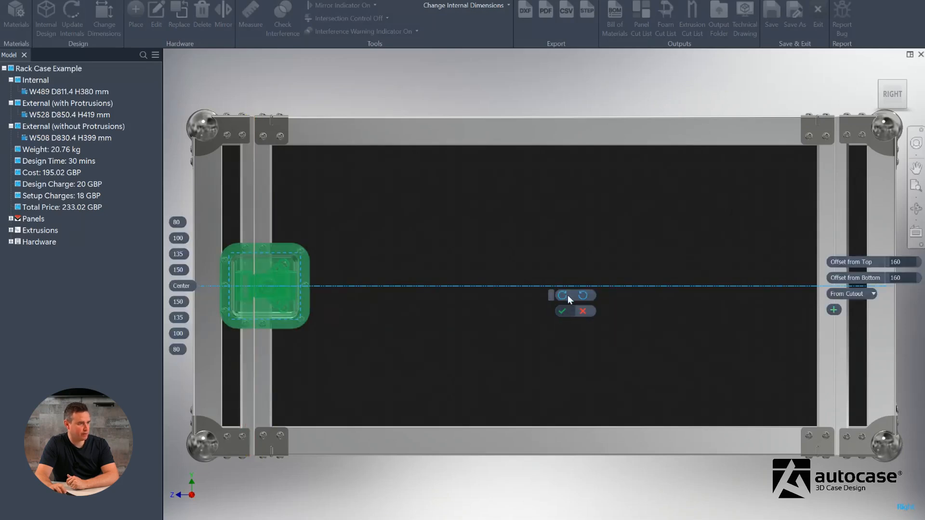
left_click(563, 311)
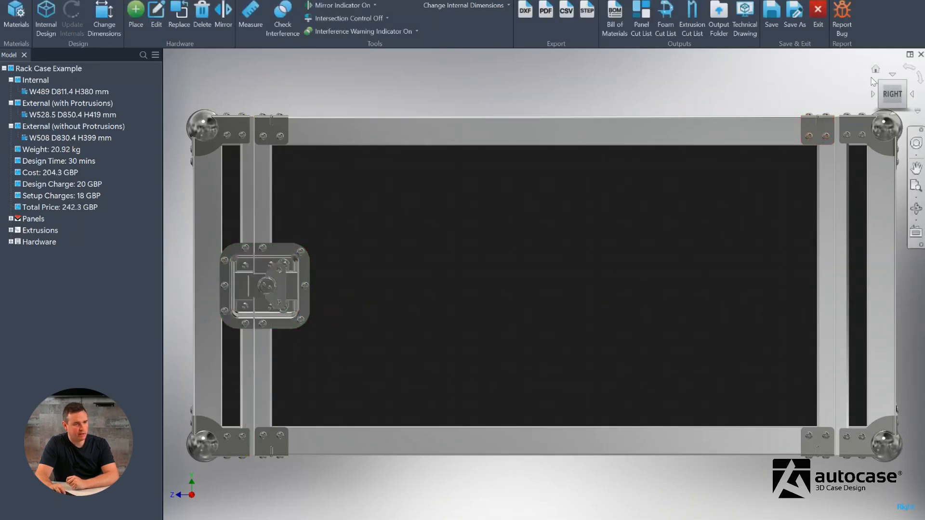
- Mirror the latch across both vertical centre planes of the case so each side has two latches
left_click(875, 69)
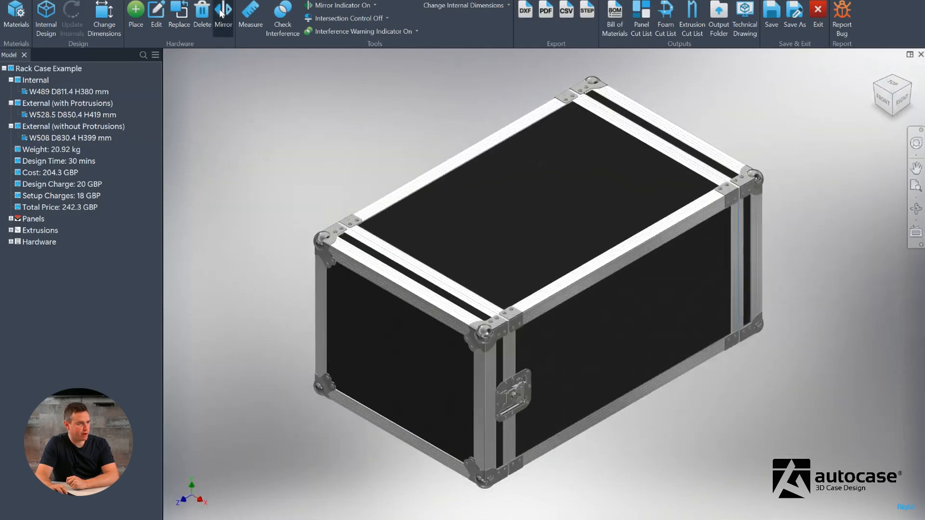
left_click(222, 13)
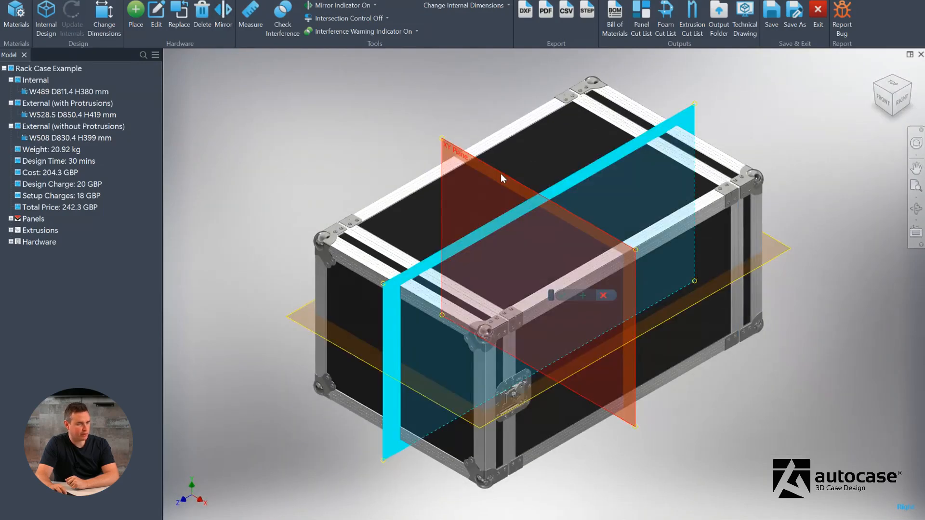
mouse_move(501, 178)
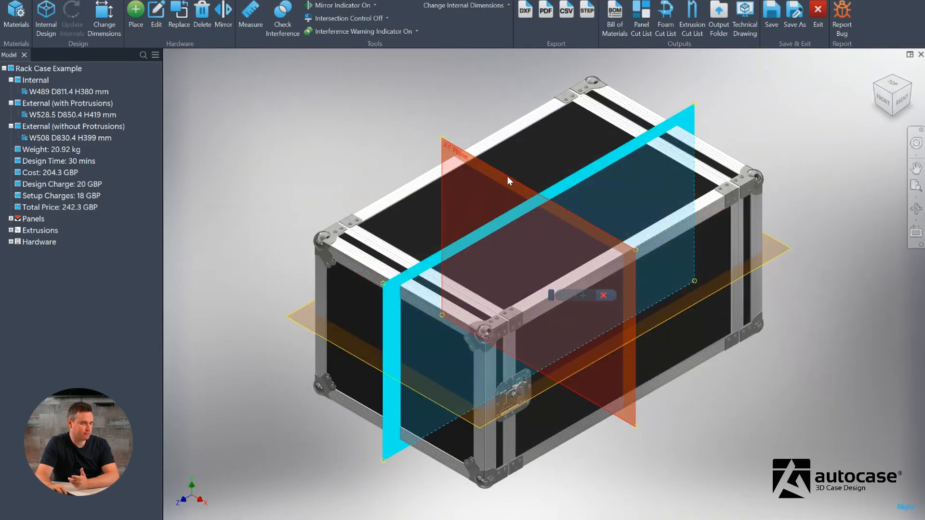
left_click(452, 146)
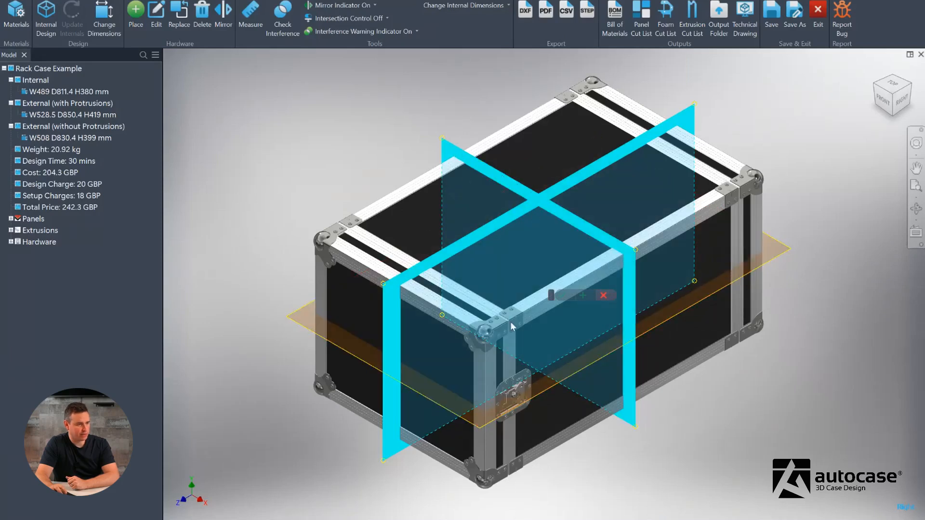
left_click(512, 396)
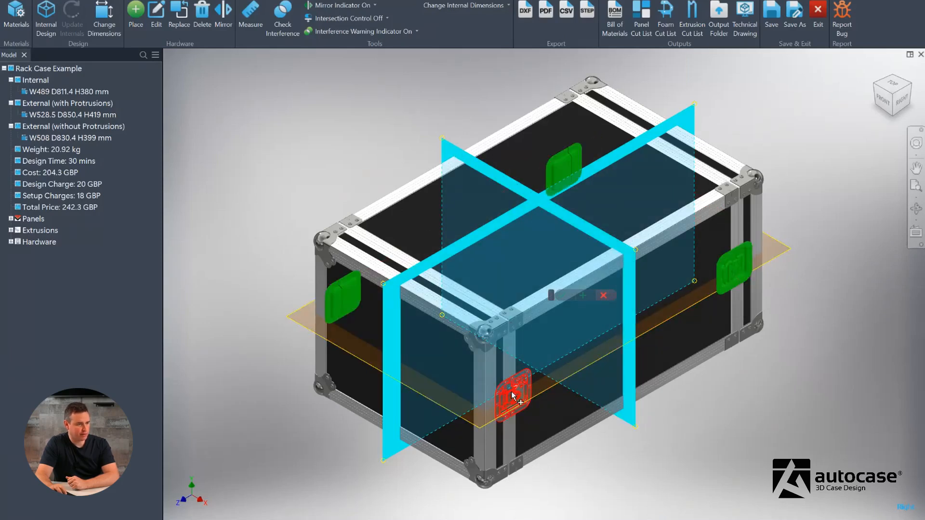
left_click(562, 296)
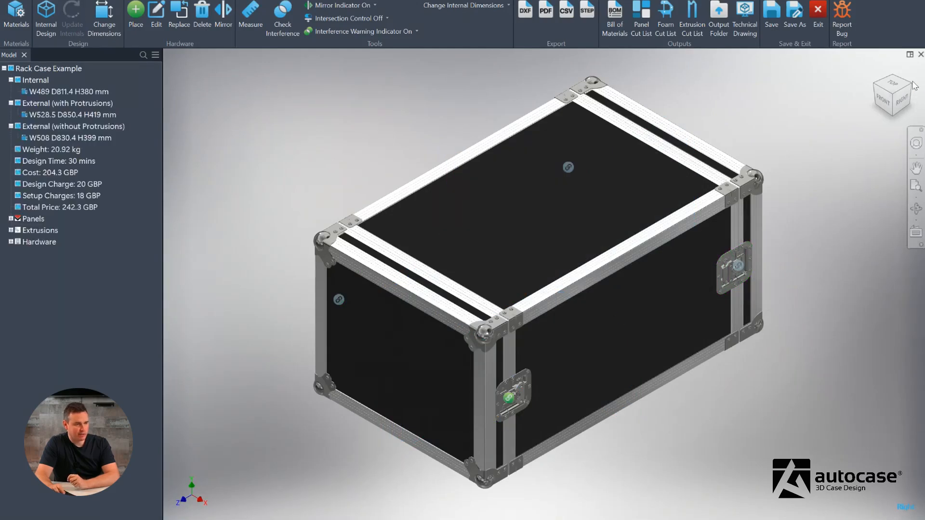
- Pick the H7154Z medium recessed handle from the Handle type of the hardware library for the case's right side
left_click(909, 87)
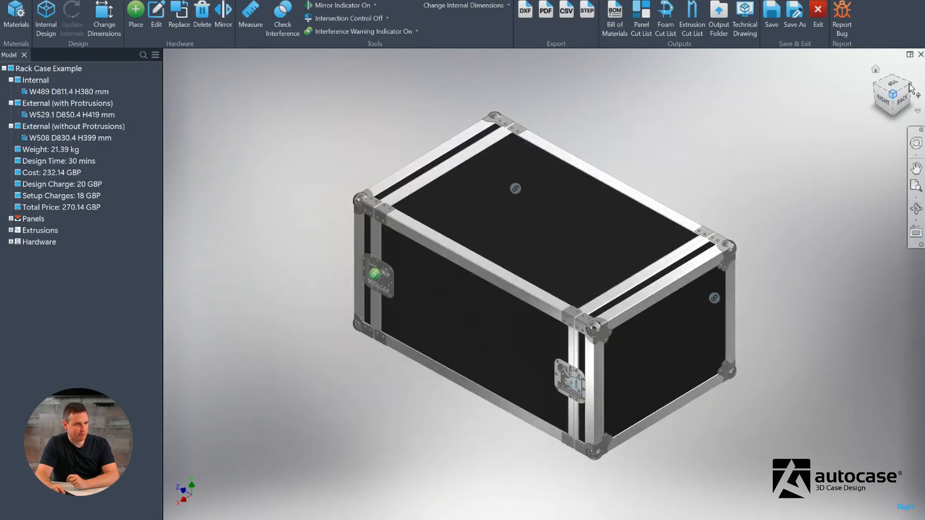
left_click(910, 87)
left_click(910, 87)
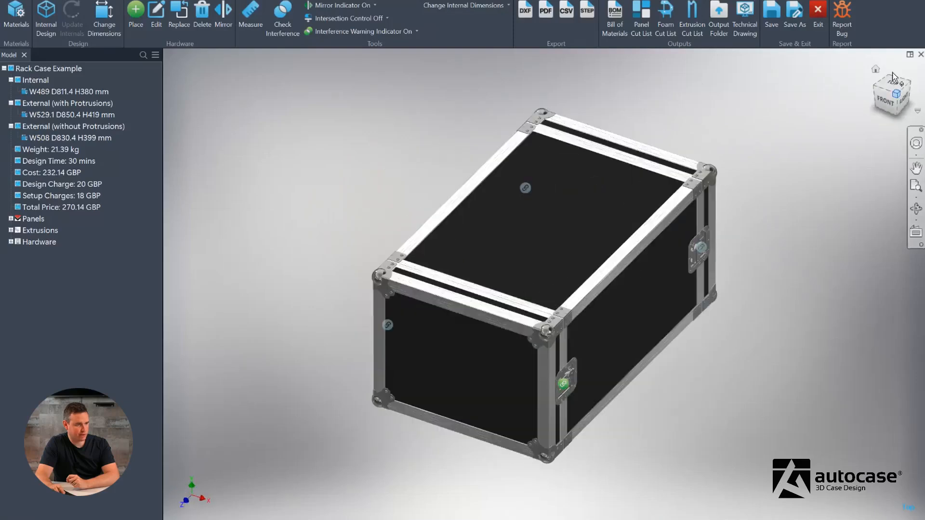
left_click(897, 102)
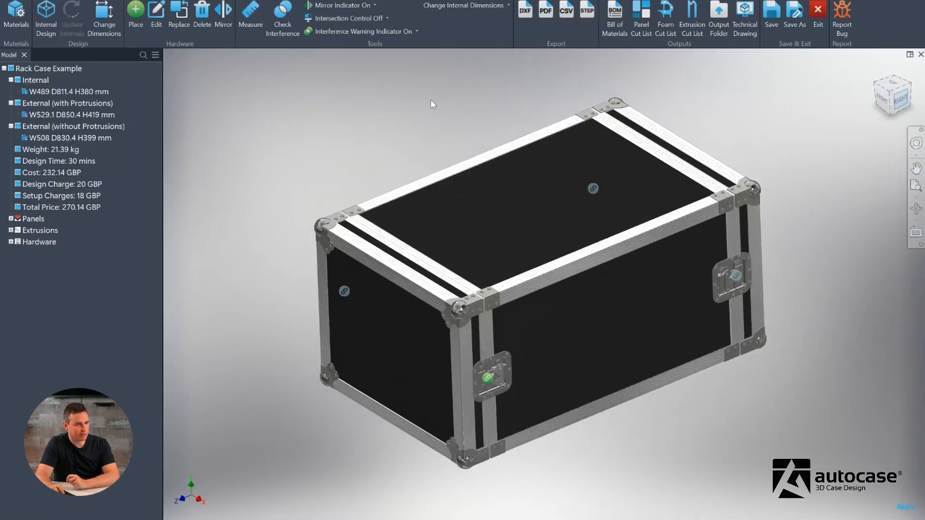
left_click(137, 11)
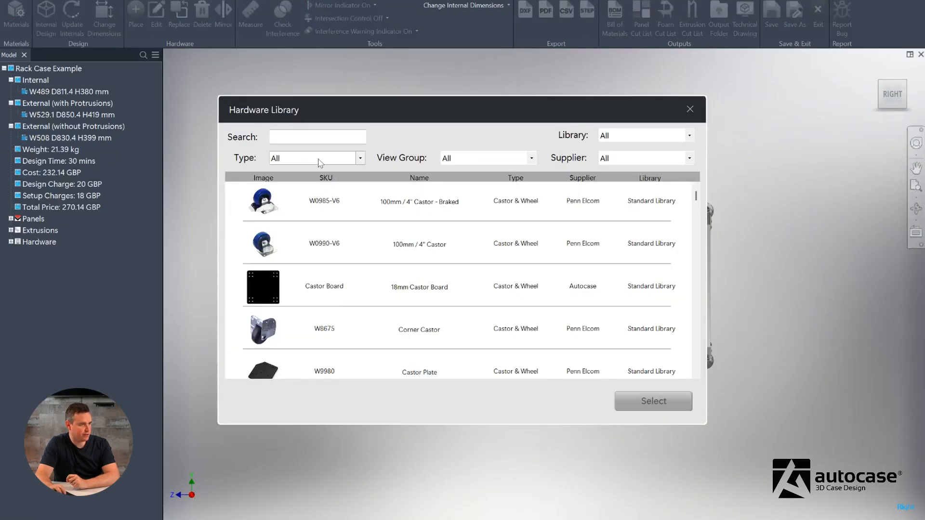
left_click(320, 159)
left_click(315, 258)
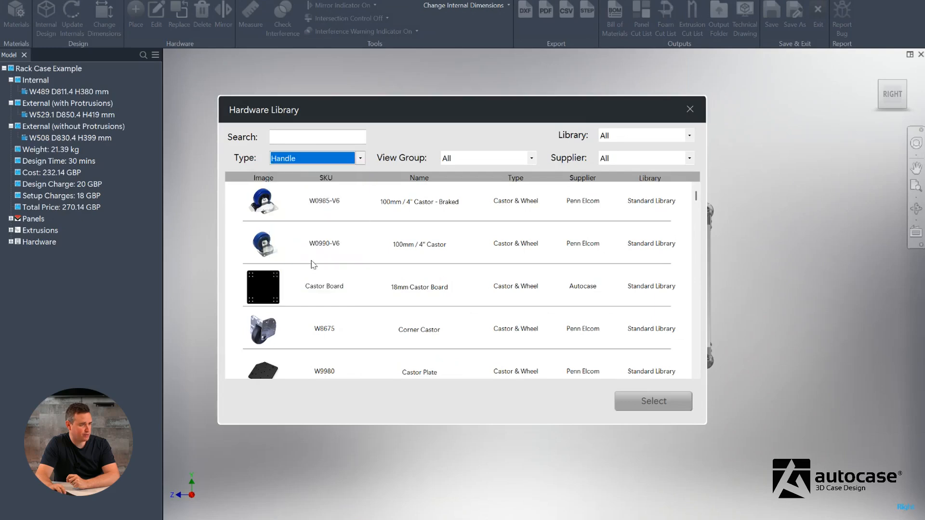
left_click(331, 368)
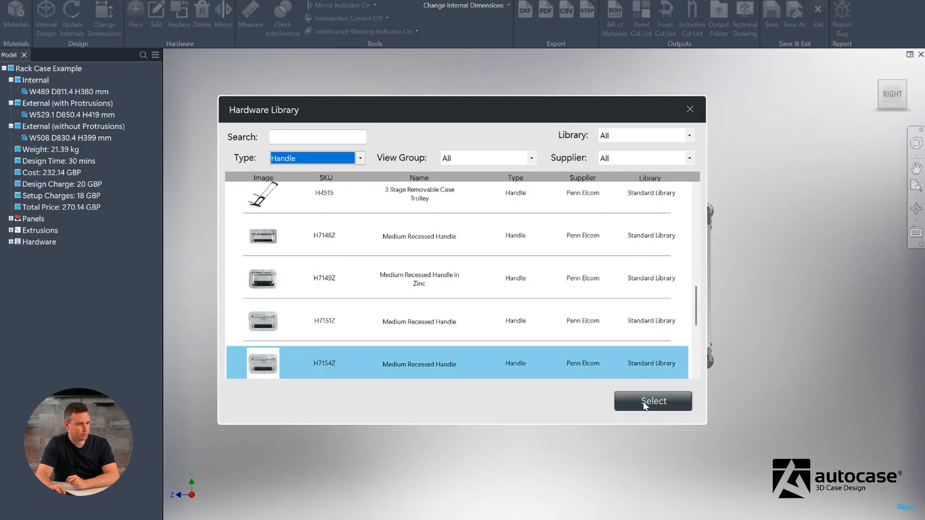
left_click(647, 403)
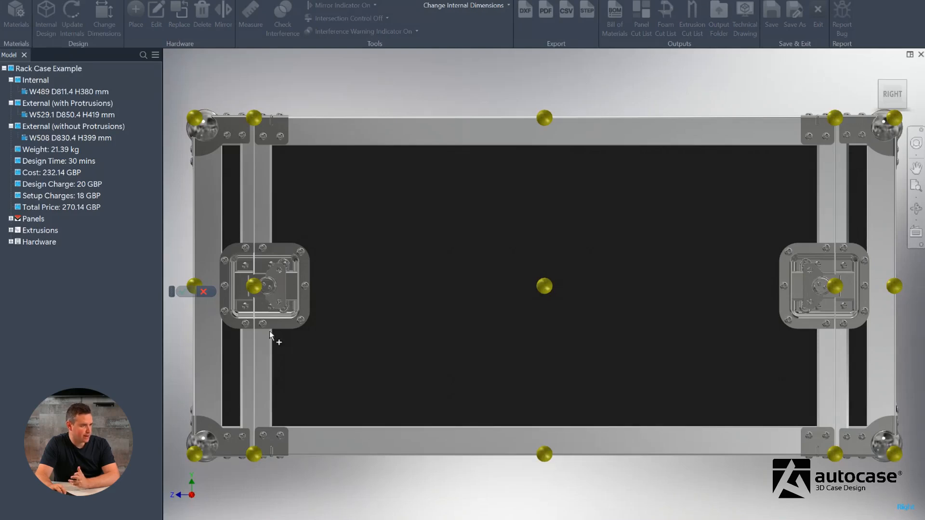
- Place the handle beside the front latch, referenced to the lid joint's midpoint, vertically centred and about 164 mm from the front
left_click(255, 287)
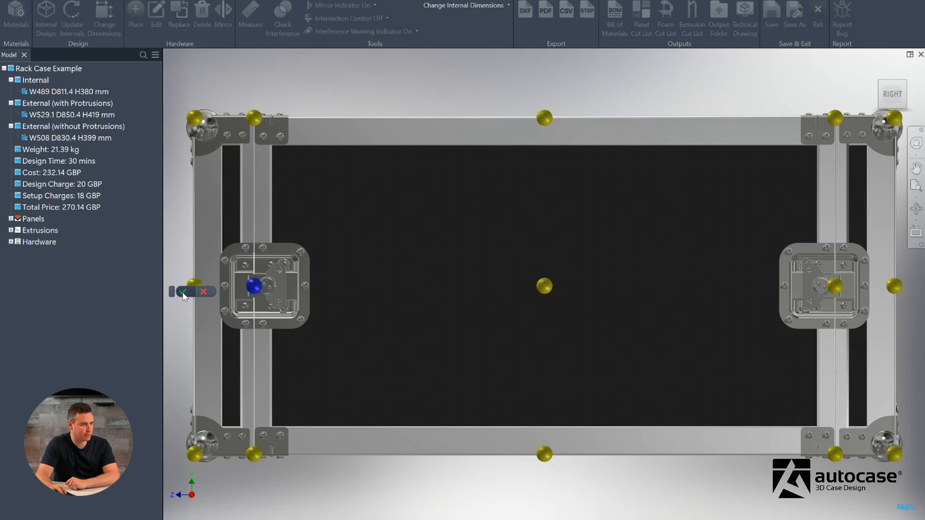
left_click(184, 292)
left_click_drag(533, 278, 391, 288)
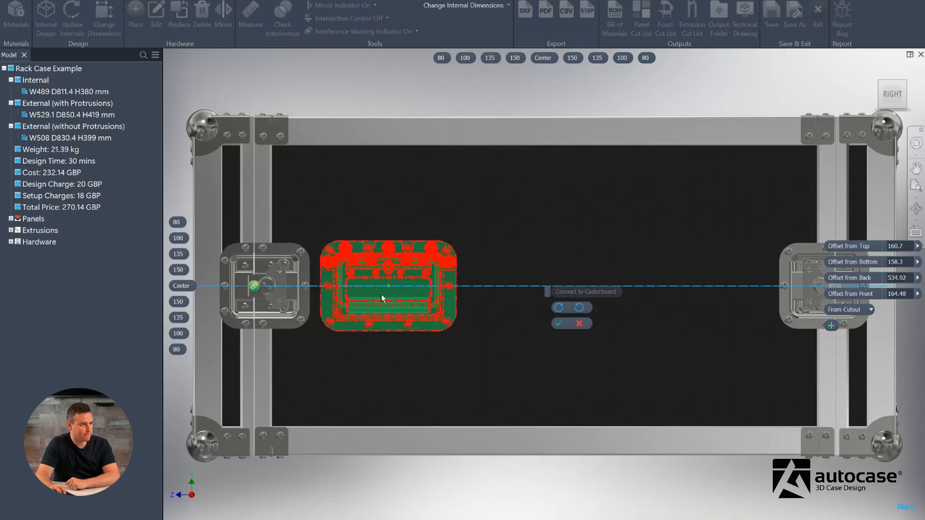
left_click(558, 325)
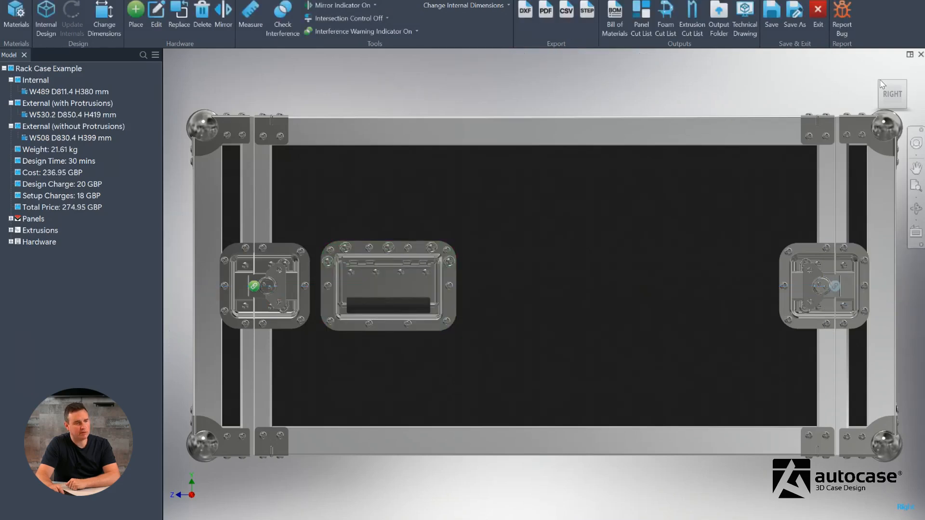
- Mirror the recessed handle across both vertical centre planes of the case
left_click(880, 84)
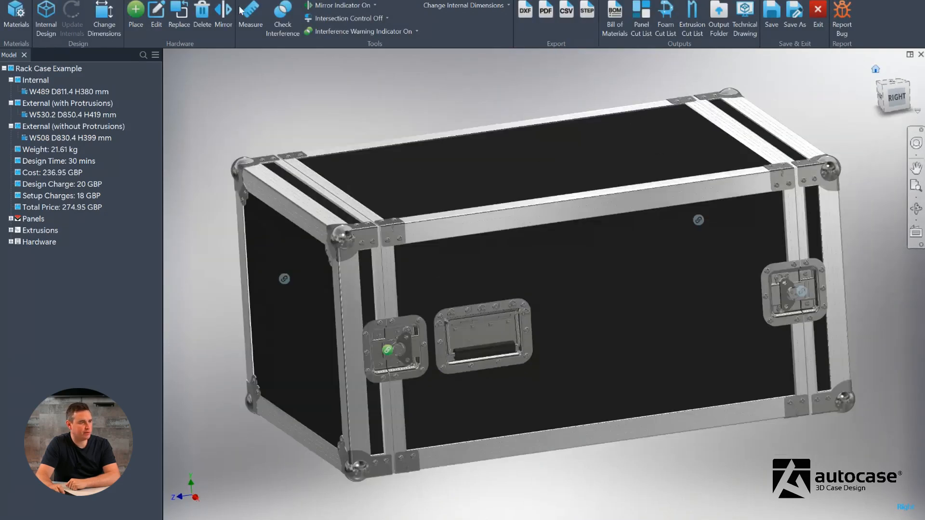
left_click(224, 10)
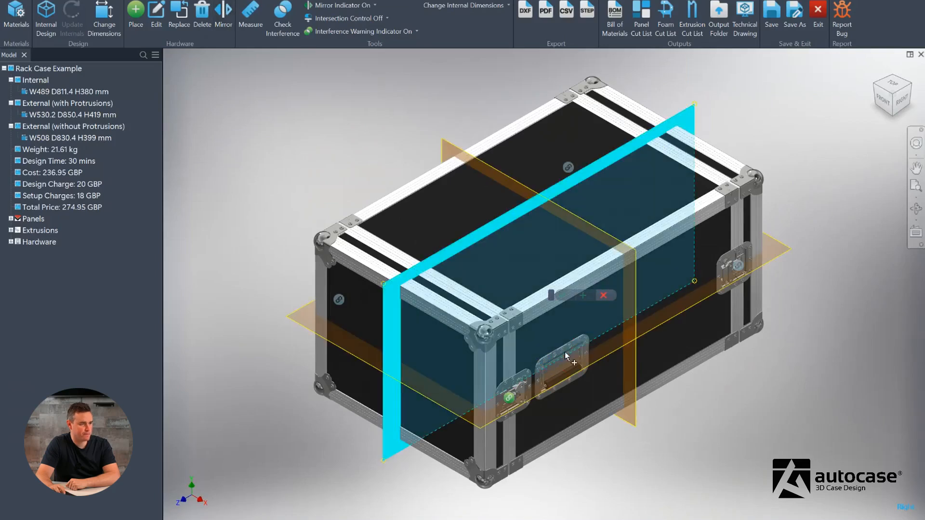
left_click(565, 355)
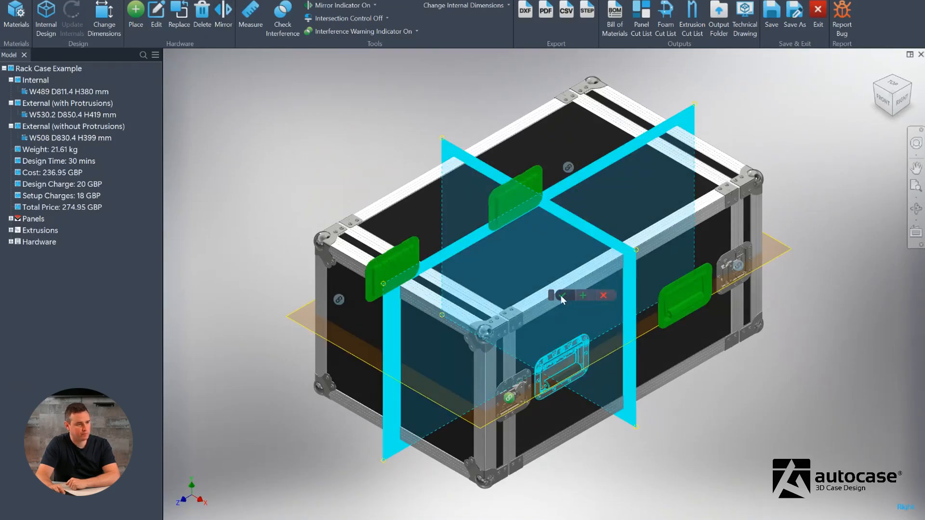
left_click(560, 295)
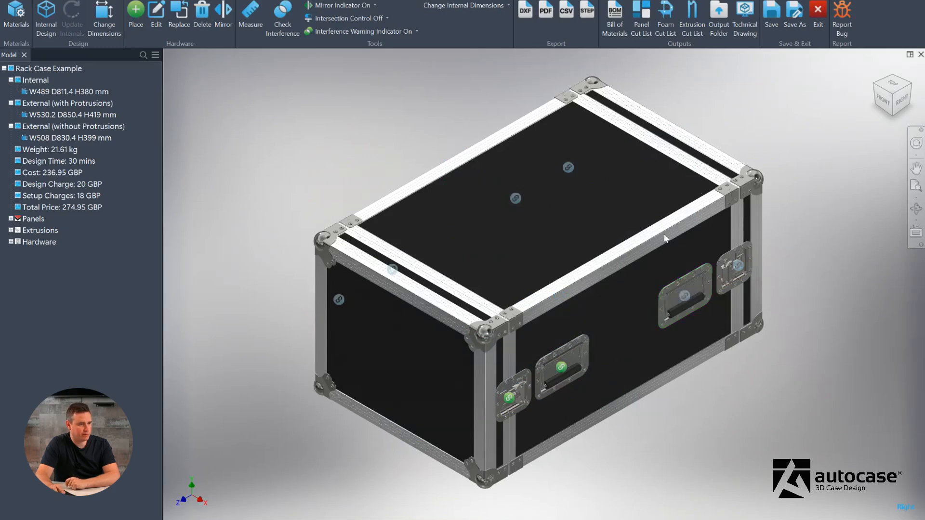
- Pick the F1686 large rubber foot with steel washer, 40mm x 16mm, from the hardware library for the case's bottom face
left_click(893, 109)
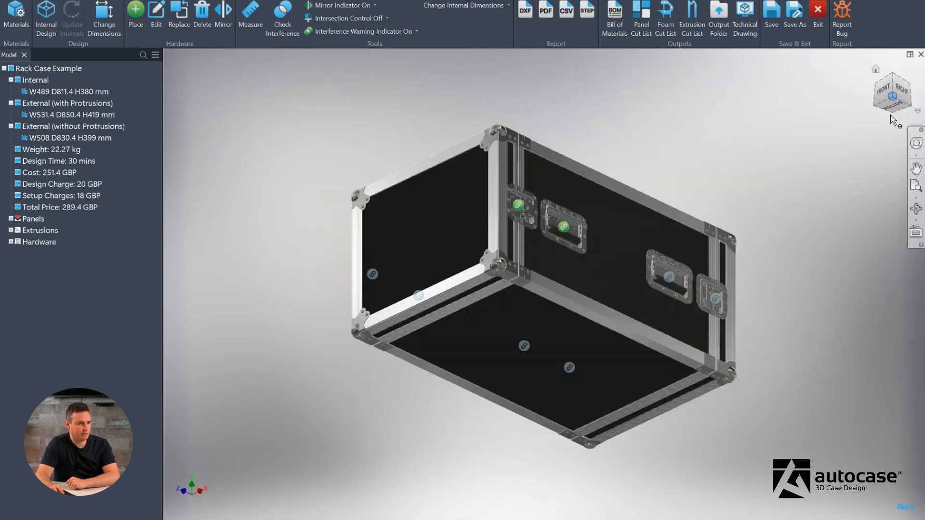
left_click(892, 109)
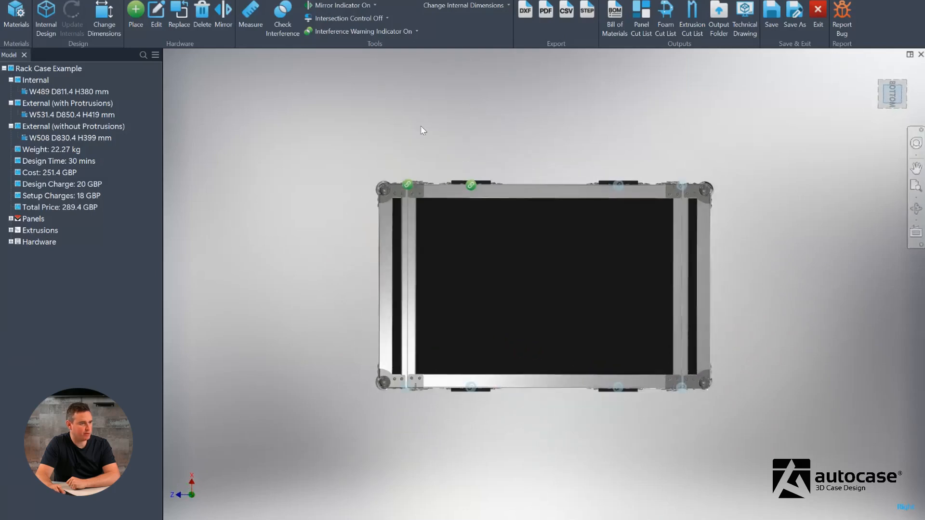
left_click(135, 12)
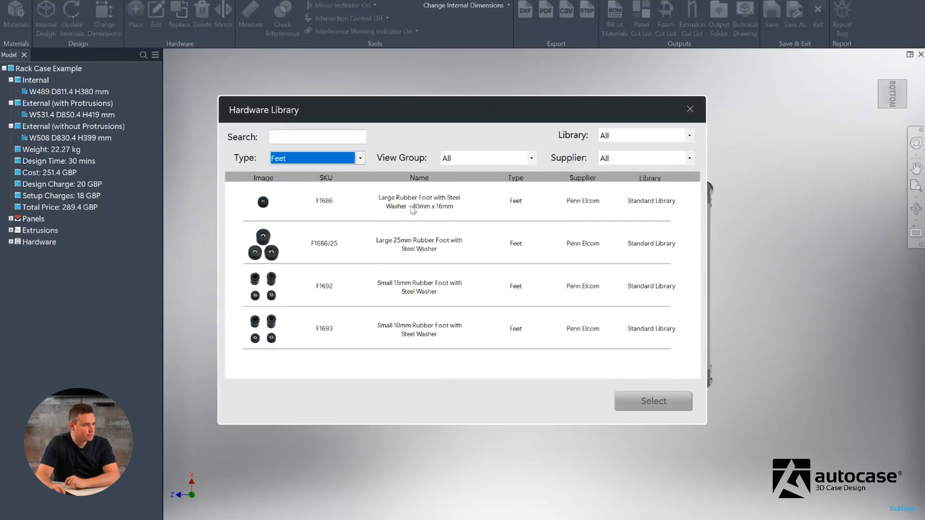
left_click(432, 208)
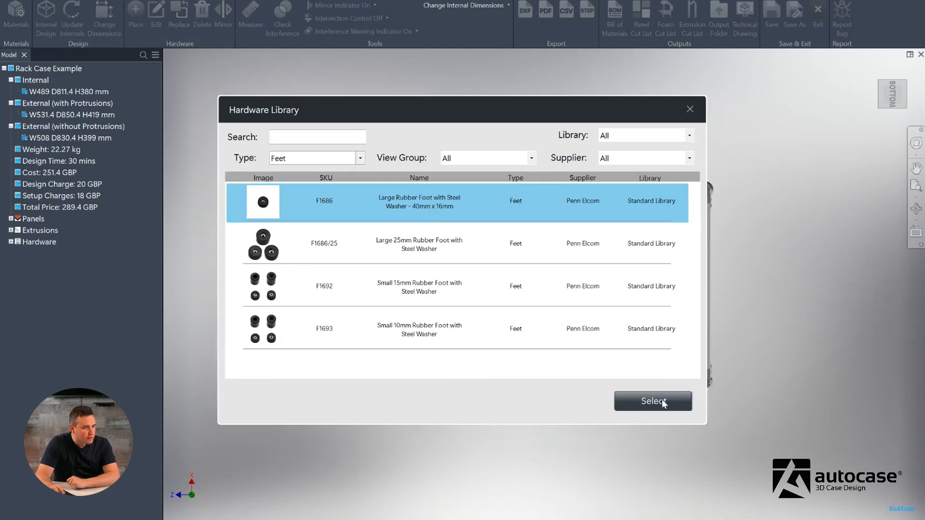
left_click(655, 402)
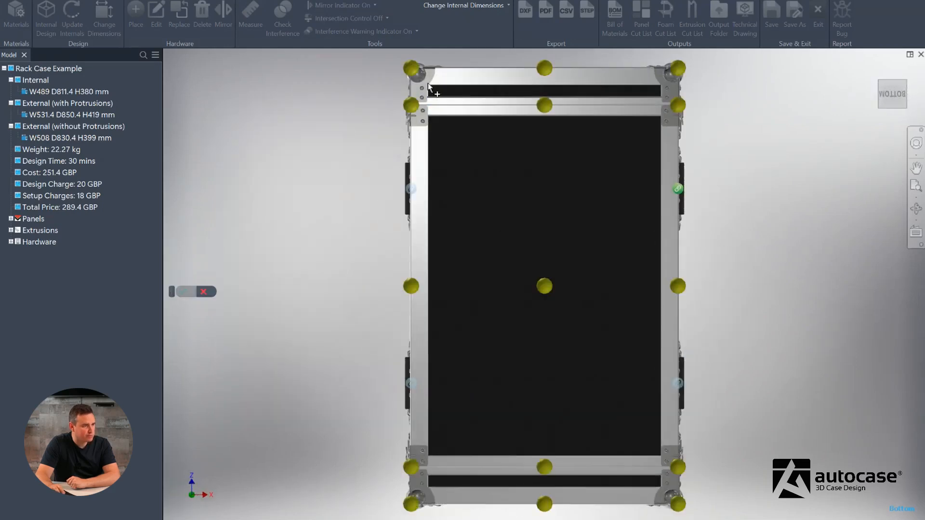
- Place the rubber foot on the bottom face's front-left corner, referenced to the lid joint's left point, about 120 mm from front and 62 mm from left
scroll(448, 124, "up", 4)
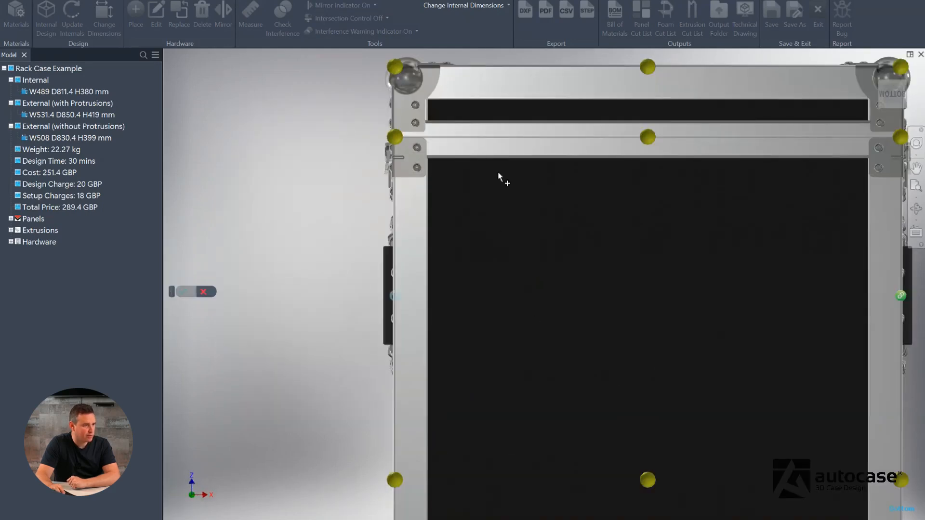
left_click(394, 137)
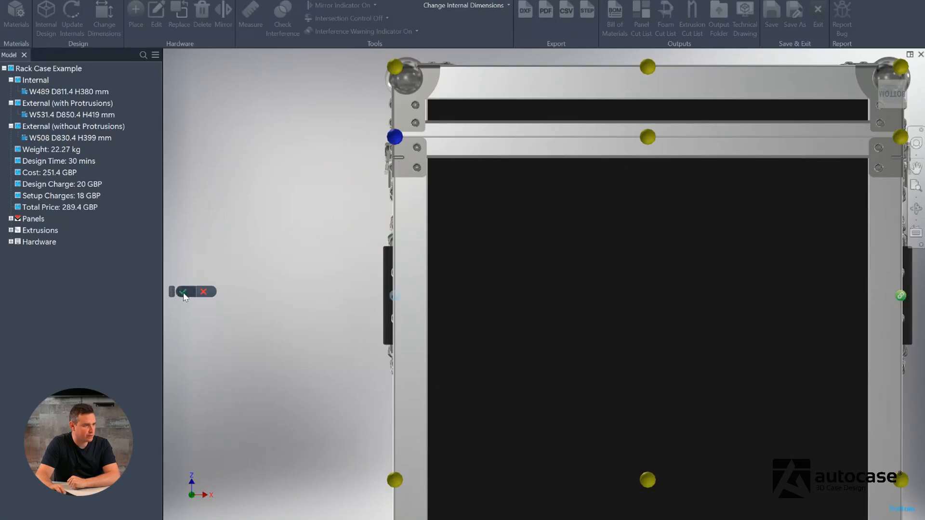
left_click(183, 292)
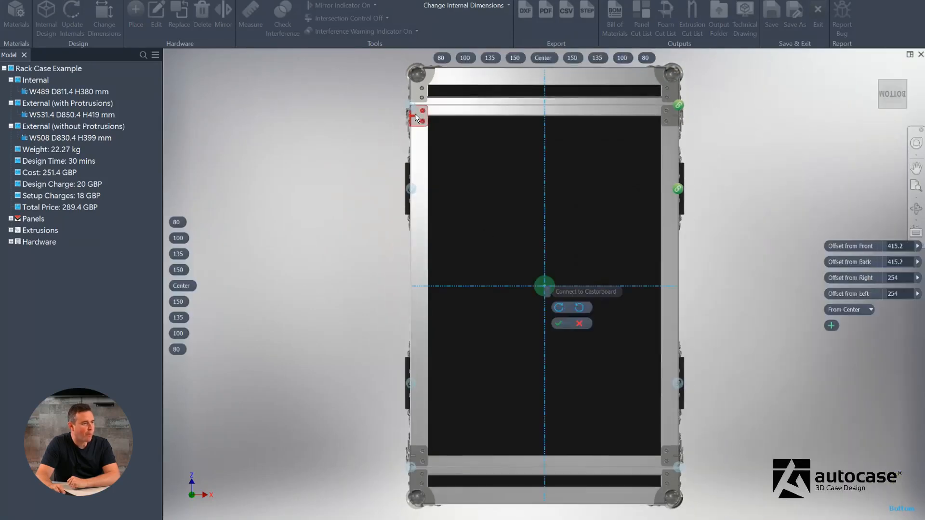
mouse_move(544, 285)
left_mouse_down()
mouse_move(471, 192)
mouse_move(446, 135)
left_mouse_up()
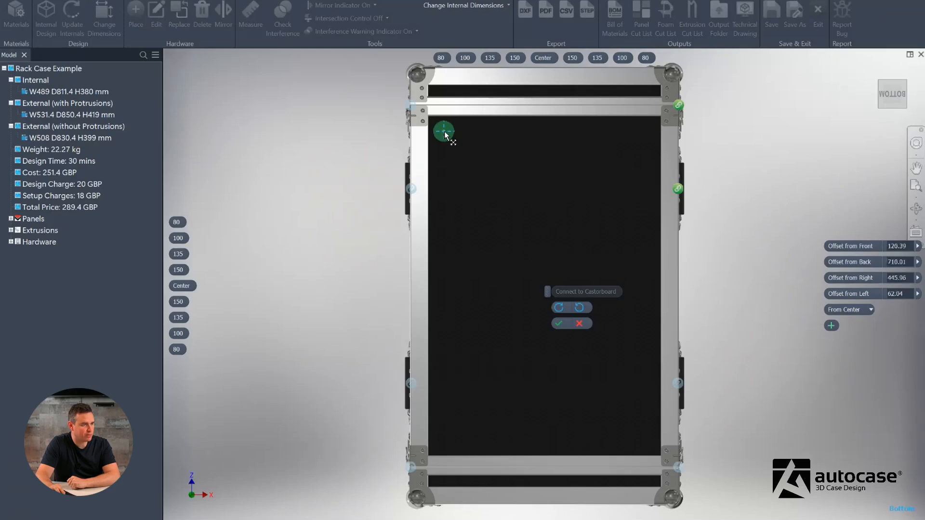
left_click(558, 323)
- Examine the placed rubber foot and the nearby corner hardware from beneath and from the case's left side
left_click(876, 71)
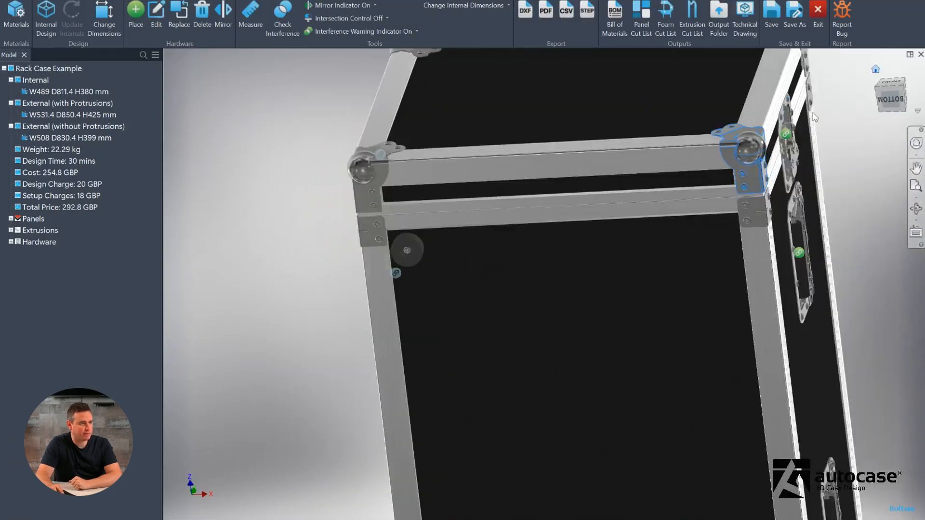
left_click(875, 111)
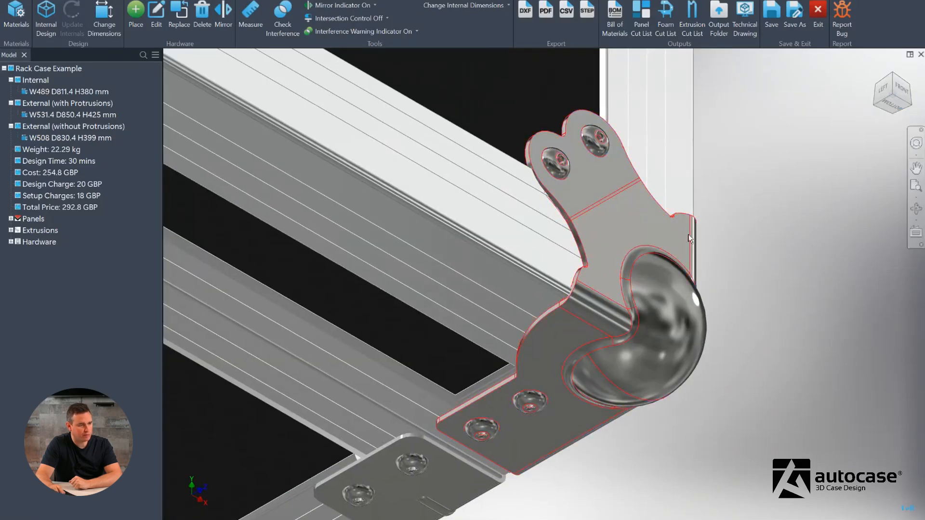
scroll(686, 280, "up", 2)
scroll(686, 281, "down", 5)
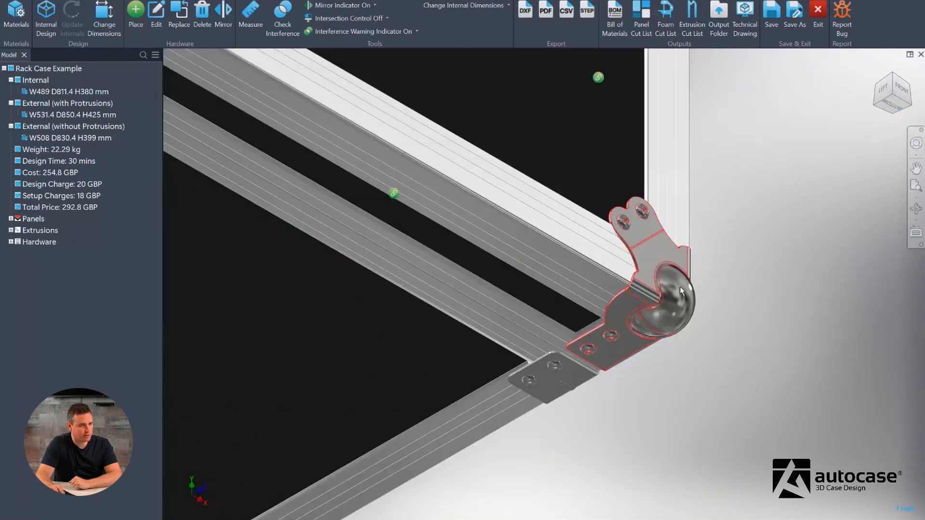
scroll(684, 282, "down", 3)
left_click(880, 90)
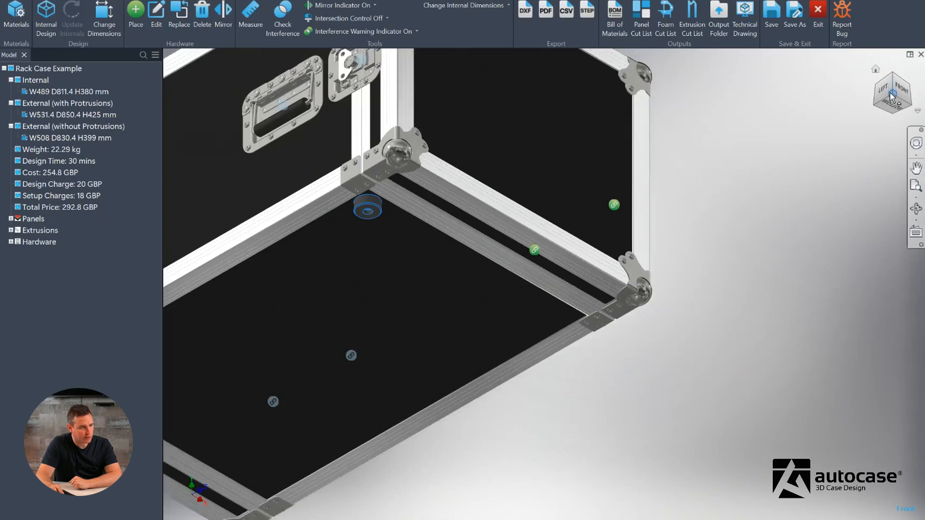
left_click(880, 88)
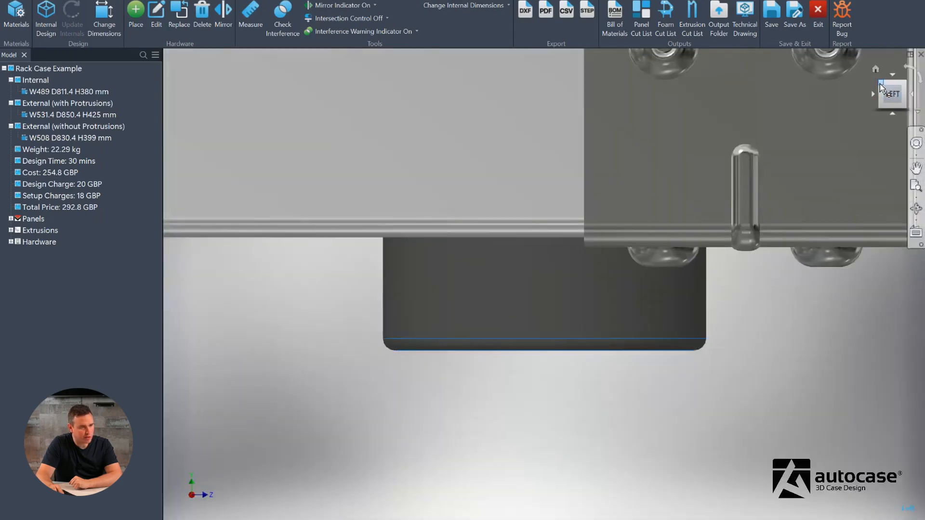
left_click(880, 83)
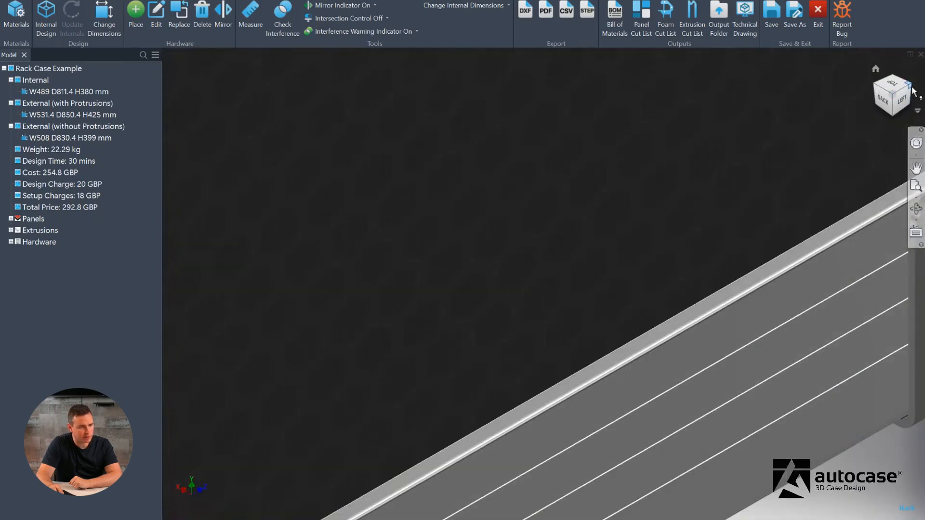
- Mirror the rubber foot across both vertical centre planes of the case and check the bottom face
left_click(912, 91)
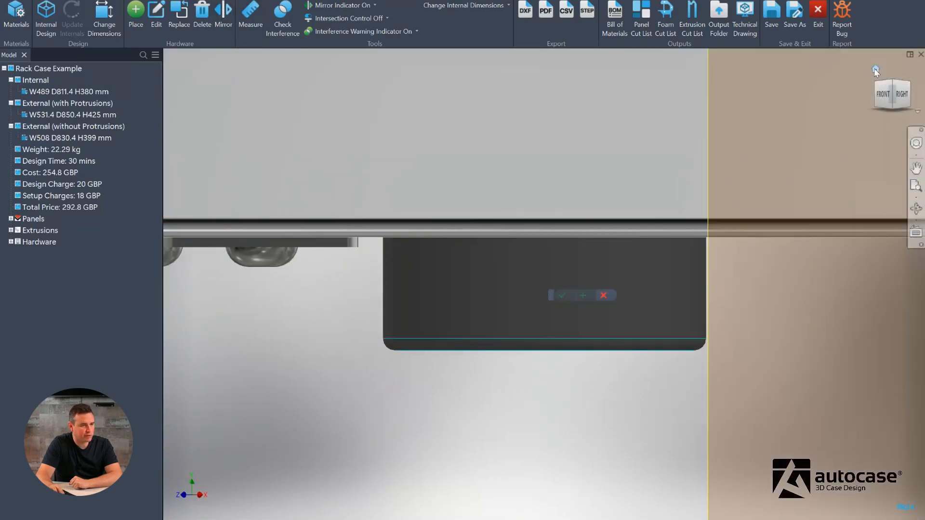
left_click(876, 71)
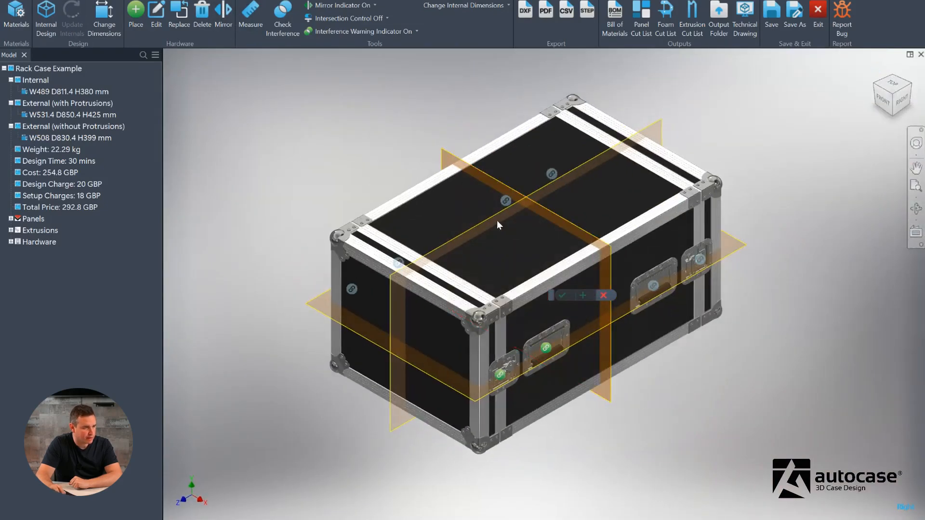
left_click(492, 218)
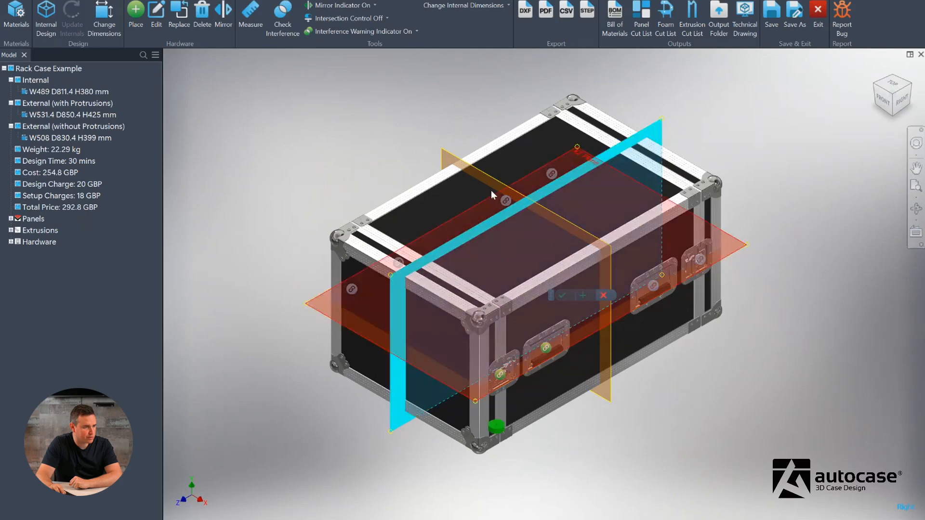
left_click(490, 190)
left_click(885, 112)
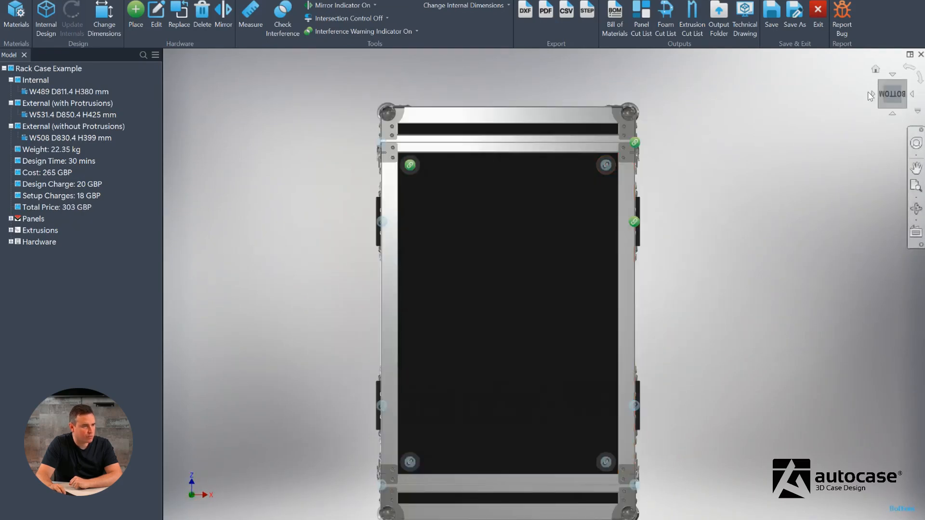
left_click(875, 69)
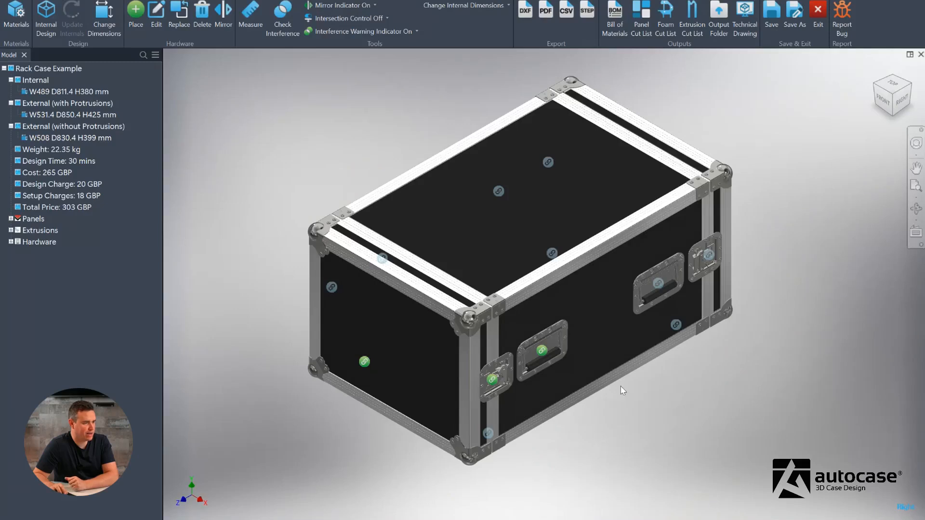
- Open the internal design and place the R0883-8 Rack Strip 8U Full Hole on the left panel's inner face
left_click(47, 14)
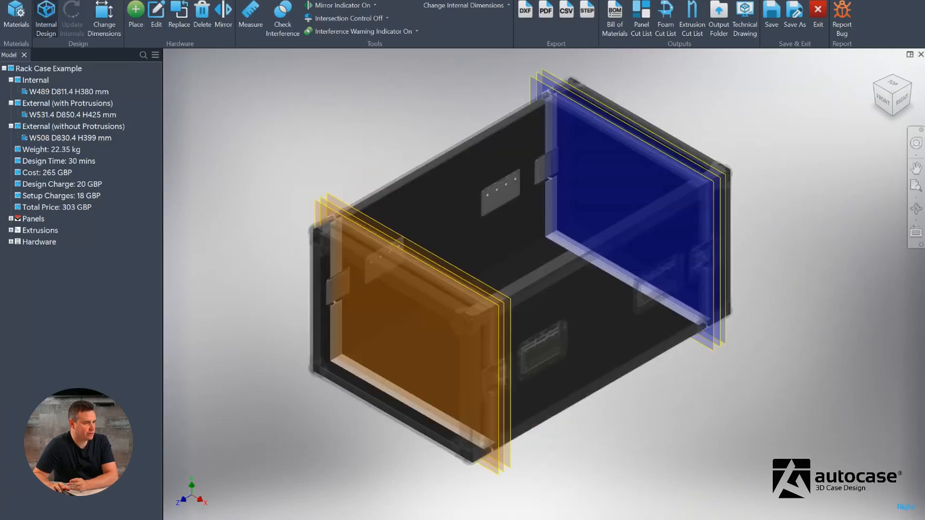
left_click(140, 13)
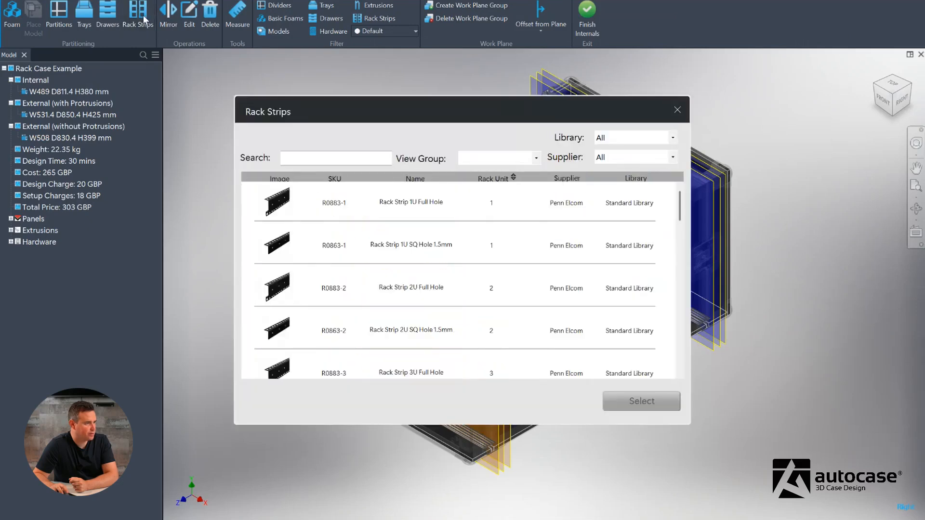
scroll(363, 220, "down", 10)
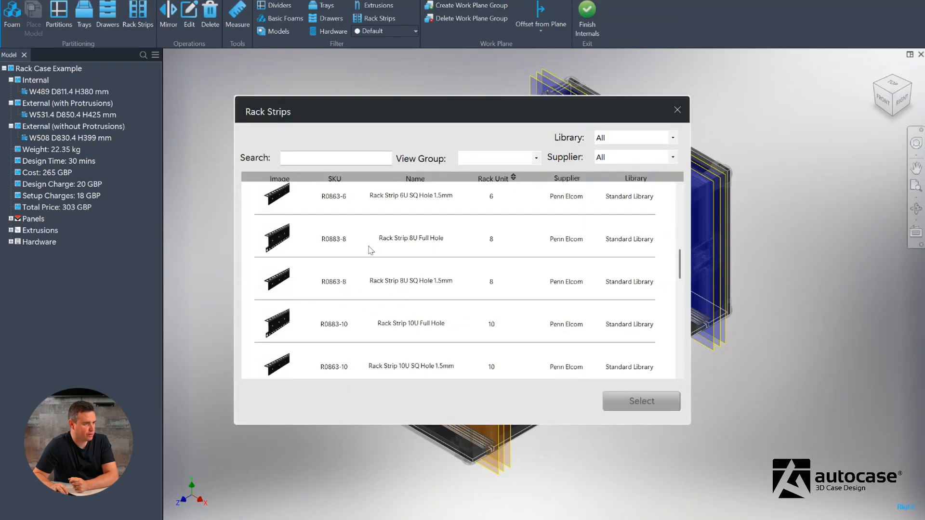
double_click(386, 240)
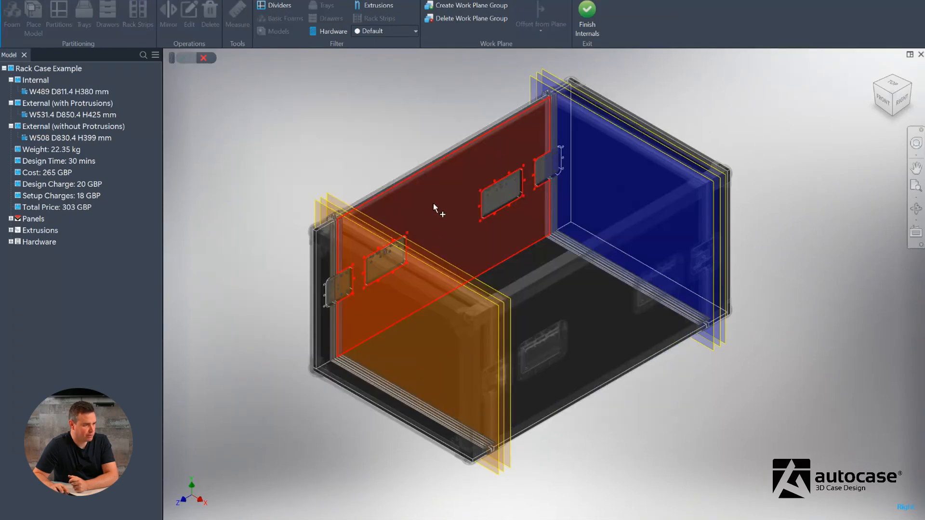
left_click(434, 207)
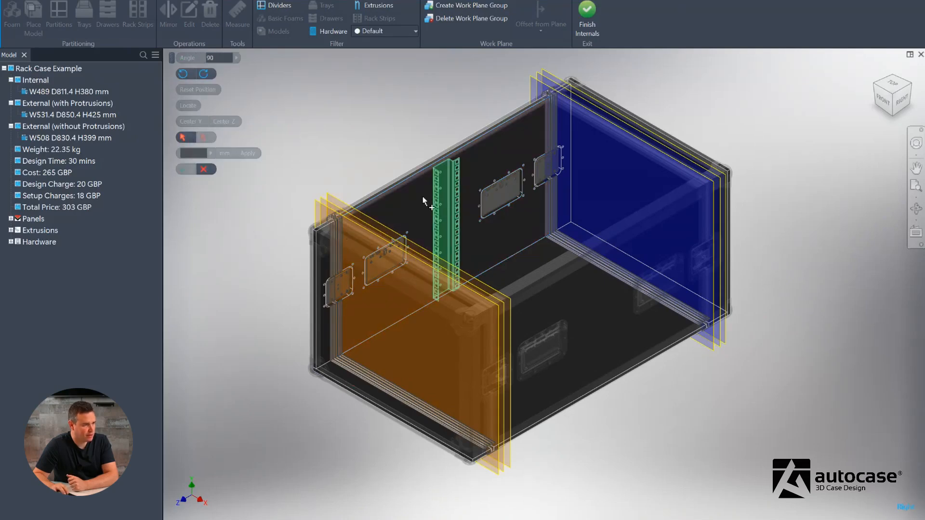
- Align the rack strip's front face with the innermost front work plane at a 0 mm offset
scroll(424, 209, "up", 3)
scroll(424, 209, "up", 3)
scroll(543, 211, "up", 3)
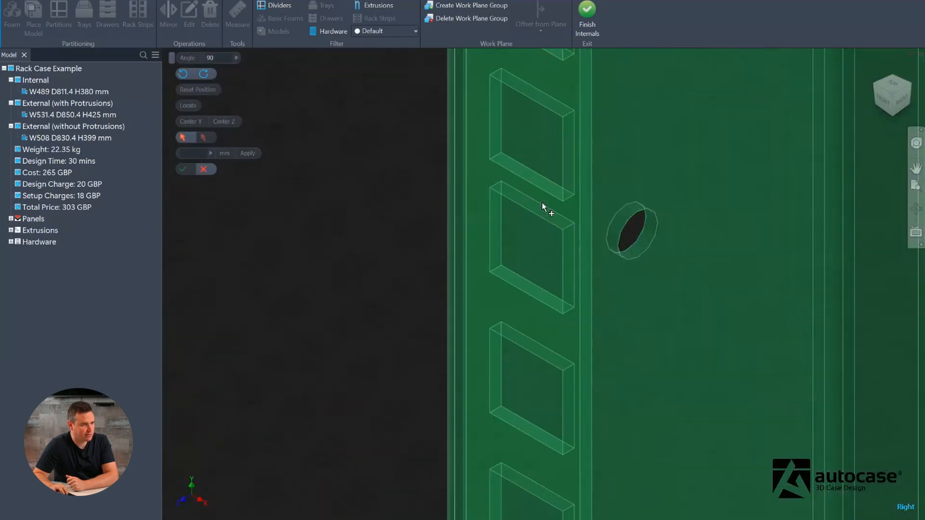
scroll(713, 254, "down", 6)
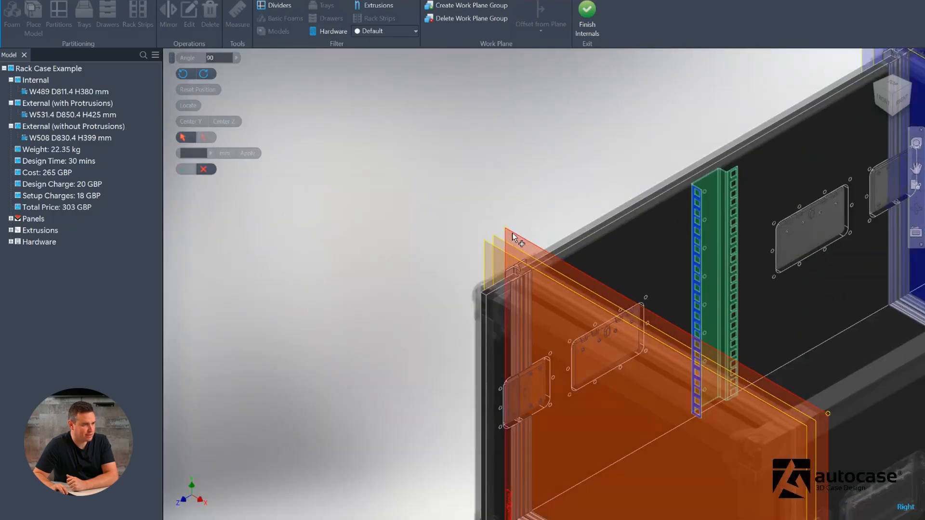
left_click(512, 232)
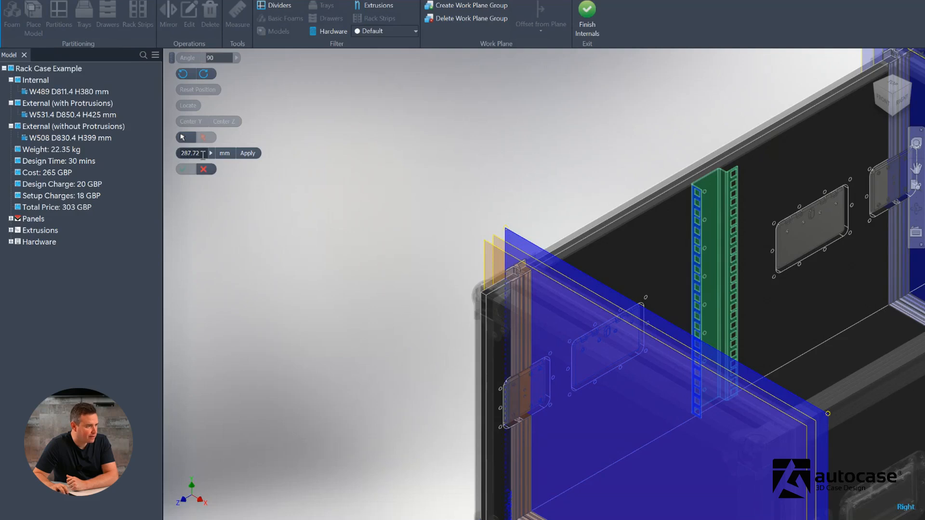
left_click_drag(203, 154, 173, 155)
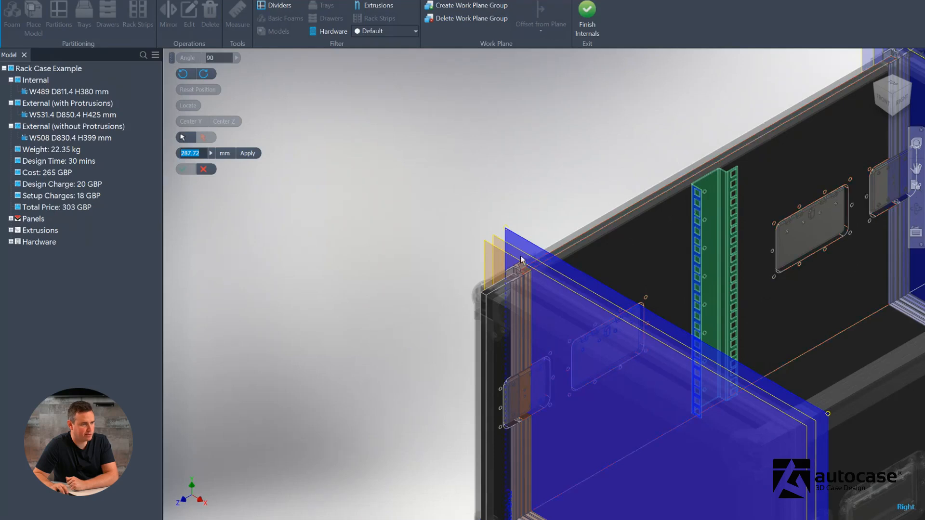
type("0")
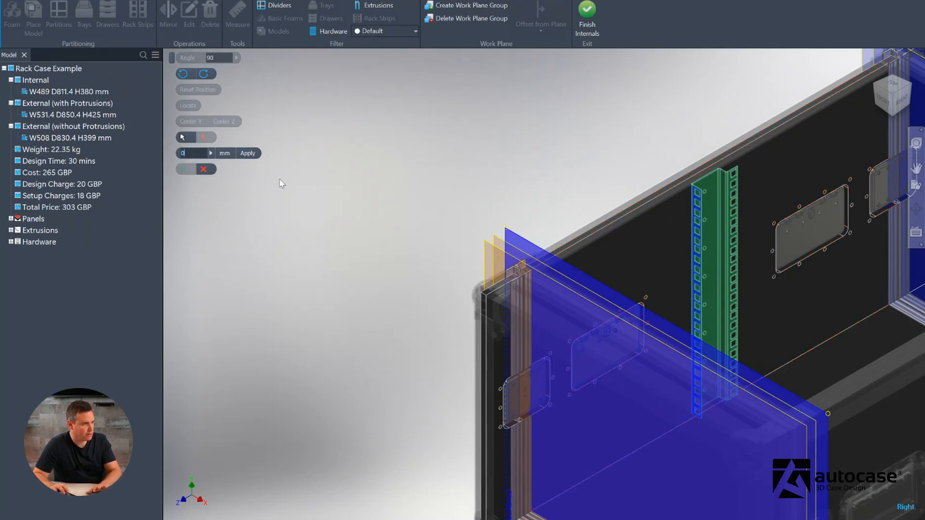
left_click(249, 154)
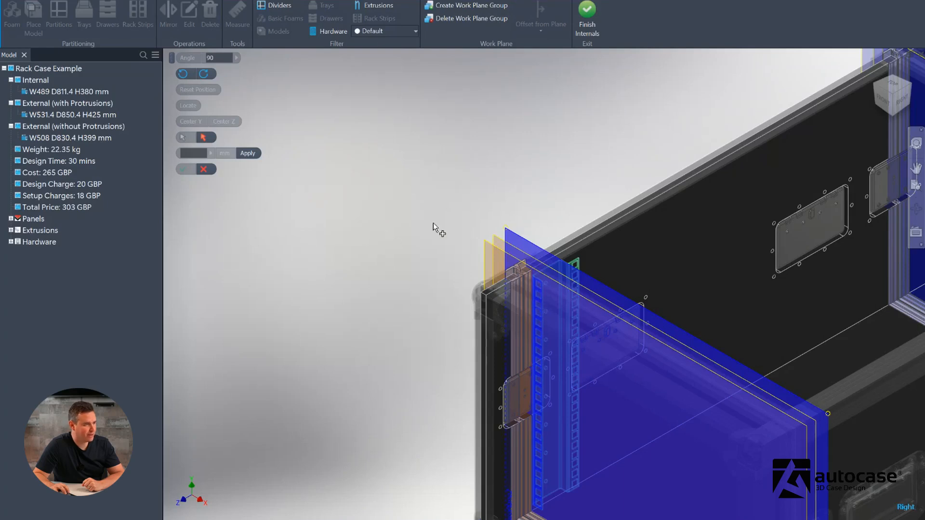
- Set the rack strip's upper end face 5 mm from the top panel's inner face and finish placing the strip
scroll(397, 227, "up", 5)
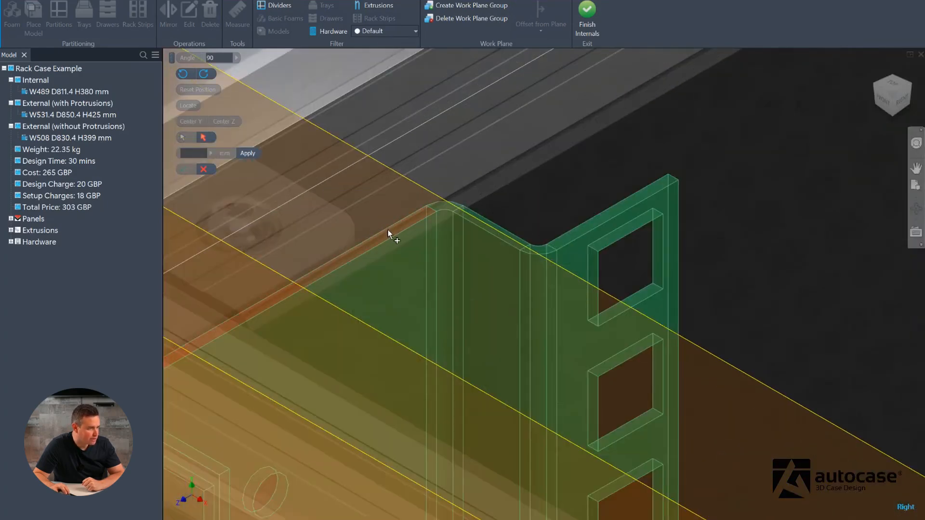
left_click(385, 234)
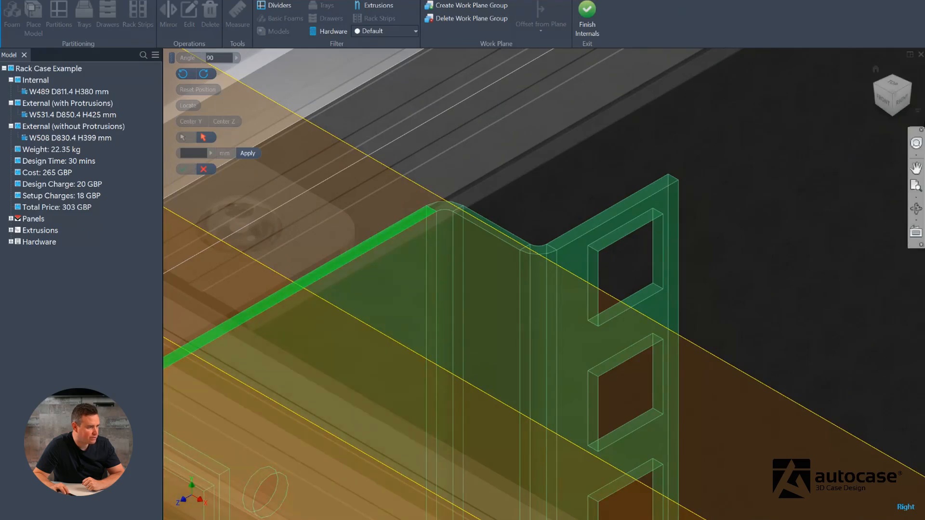
left_click(893, 118)
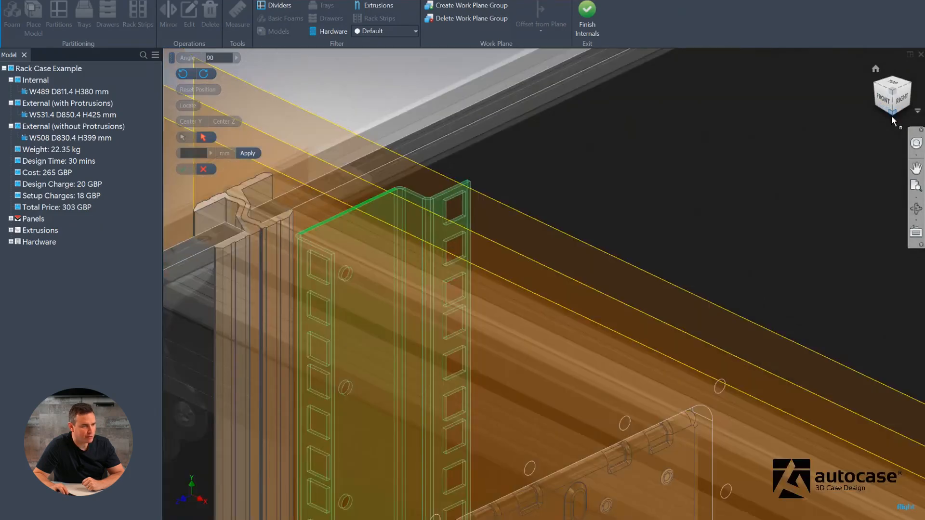
scroll(418, 202, "up", 5)
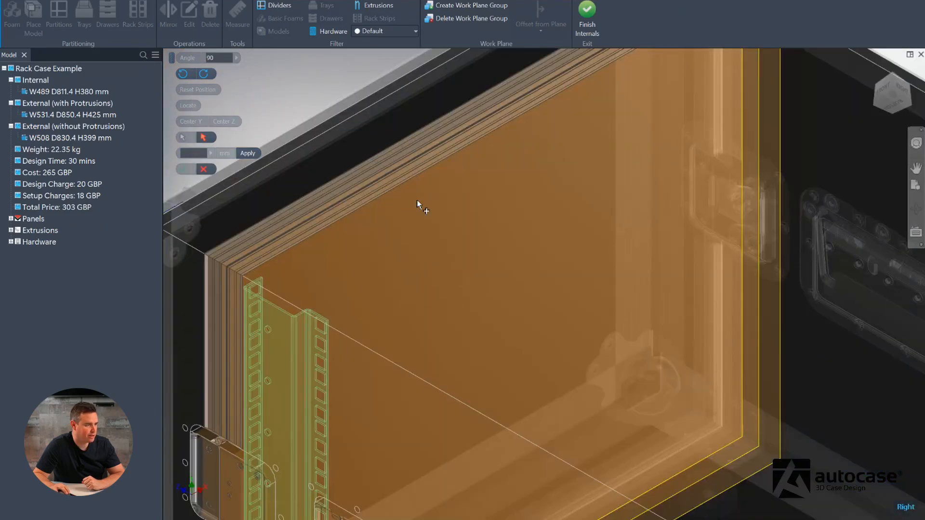
left_click(438, 215)
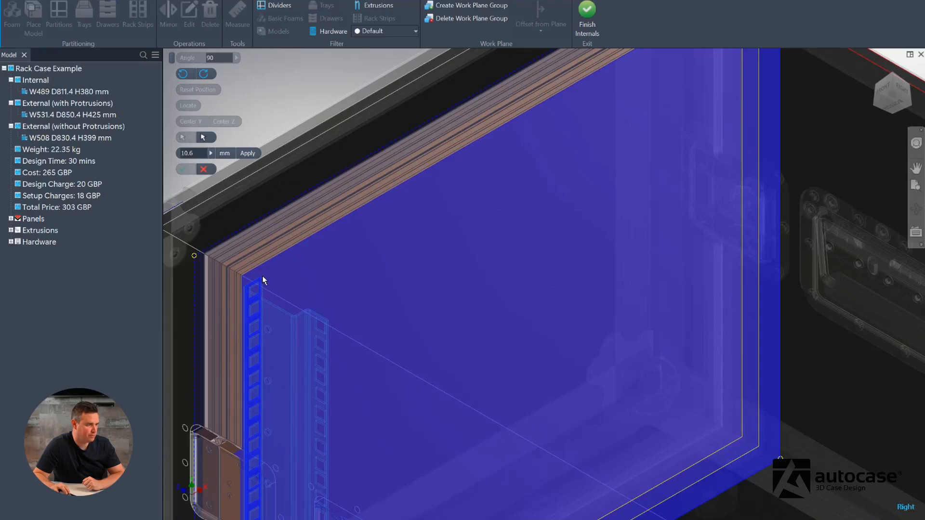
left_click_drag(194, 153, 180, 153)
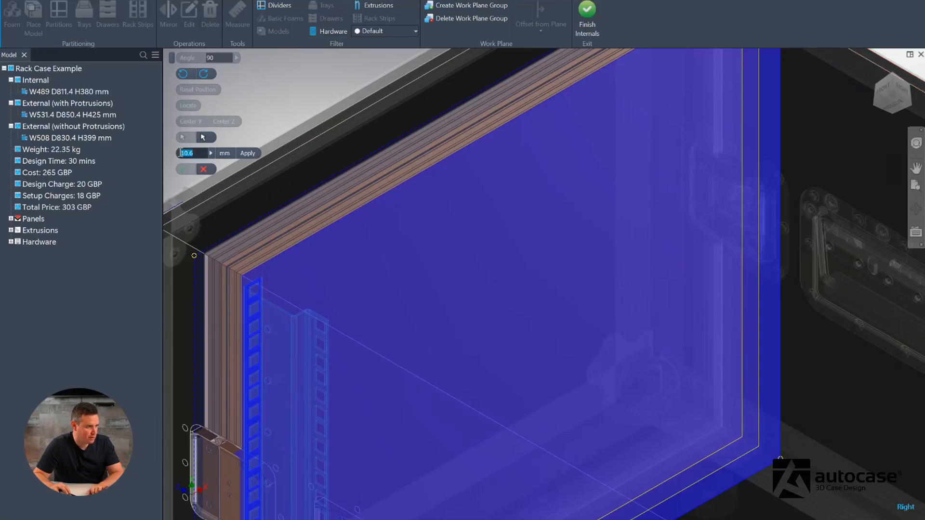
type("5")
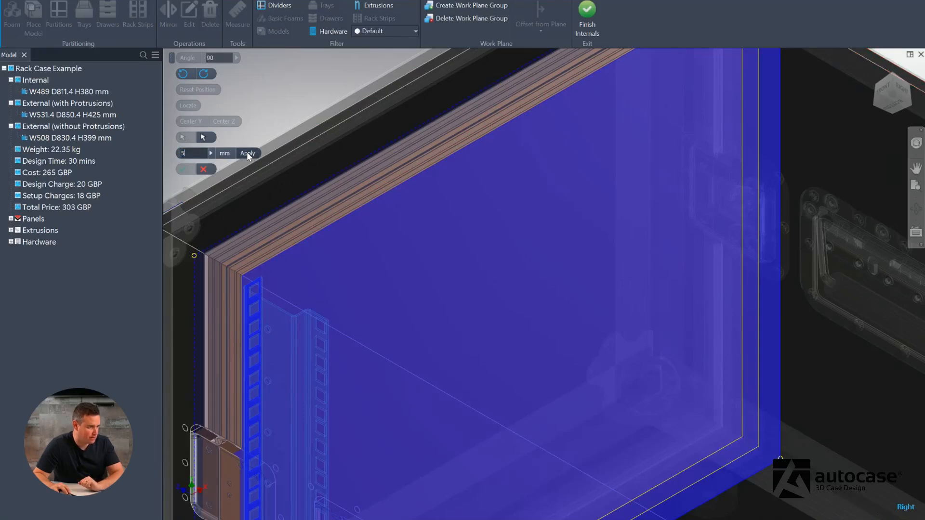
left_click(247, 153)
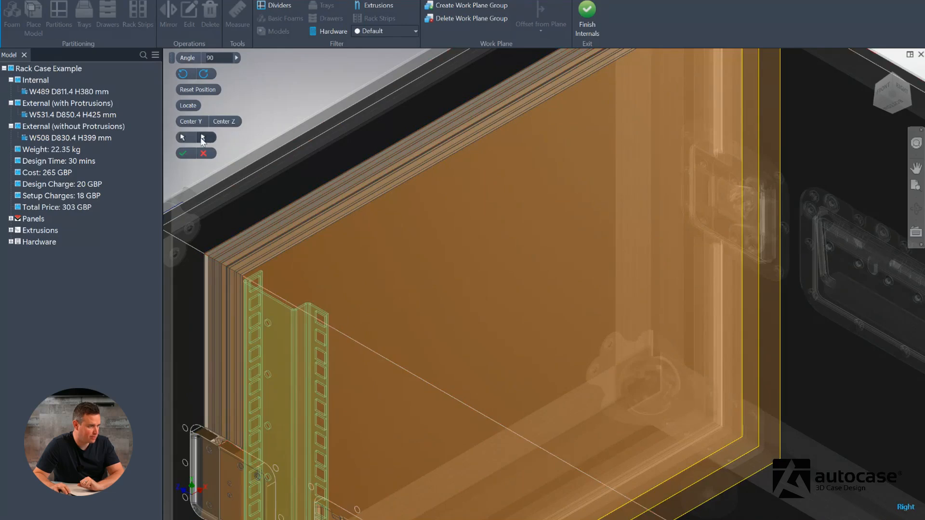
left_click(183, 154)
left_click(889, 102)
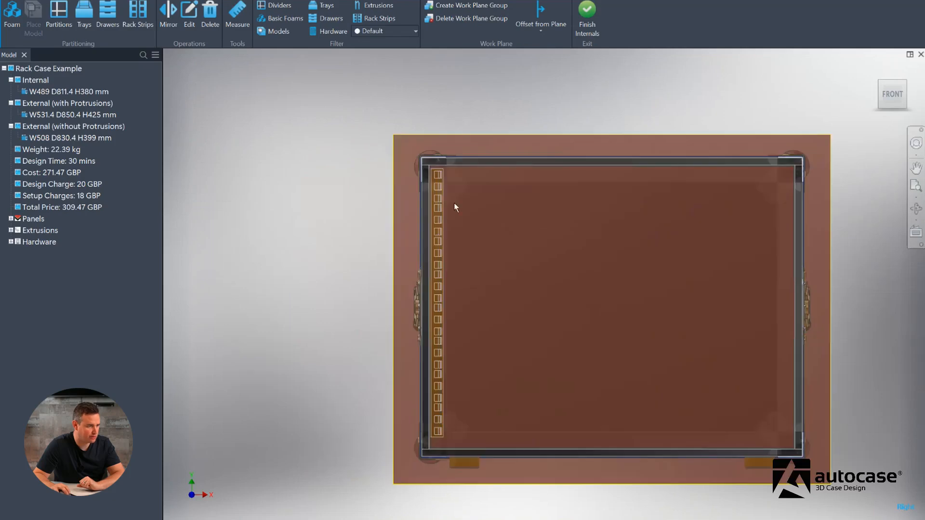
- Edit the placed rack strip so it sits centred vertically between the top and bottom panels, and confirm its position
scroll(454, 203, "up", 5)
scroll(447, 223, "down", 4)
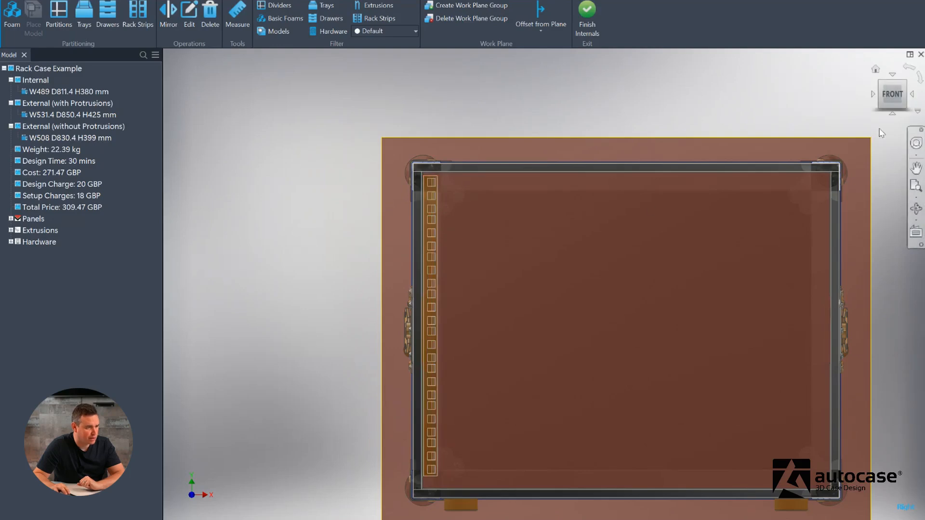
left_click(905, 86)
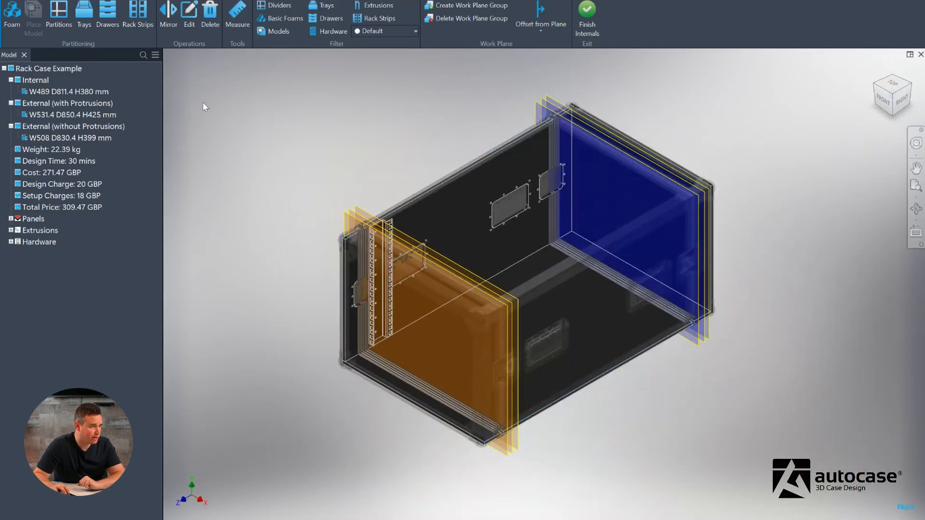
left_click(380, 256)
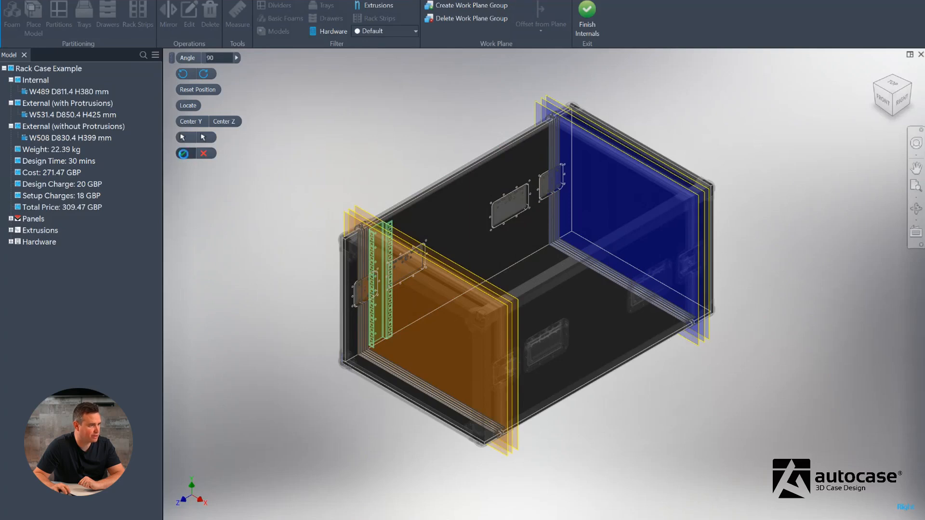
left_click(183, 155)
- Mirror the rack strip across both vertical centre planes of the case to place strips at all four inner corners
left_click(167, 12)
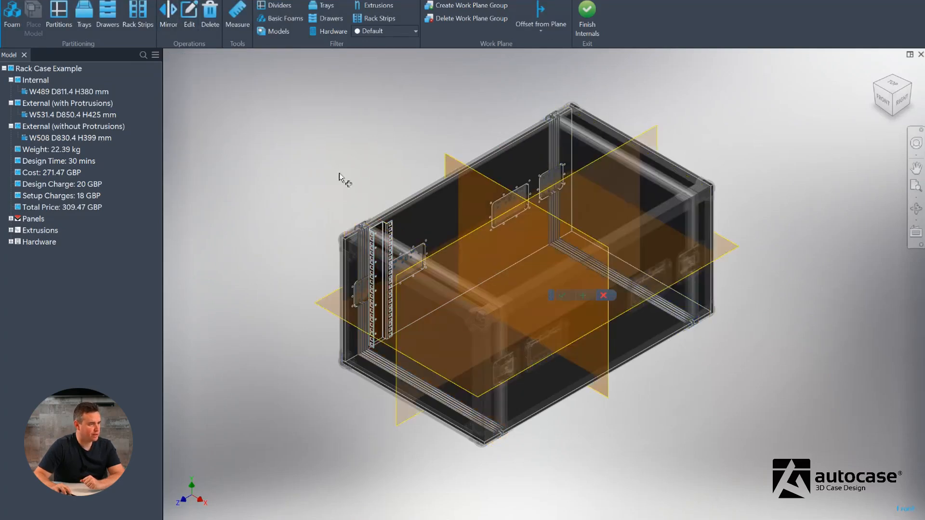
left_click(378, 248)
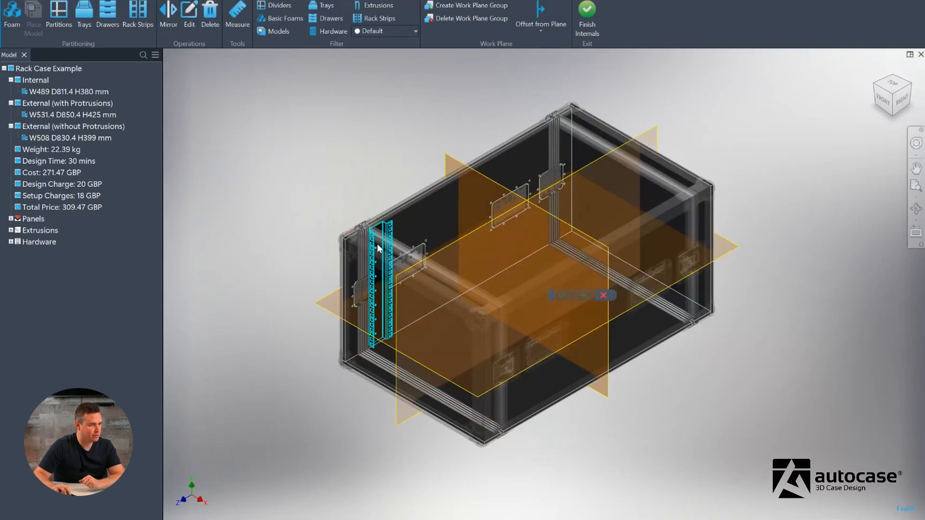
left_click(451, 155)
left_click(653, 130)
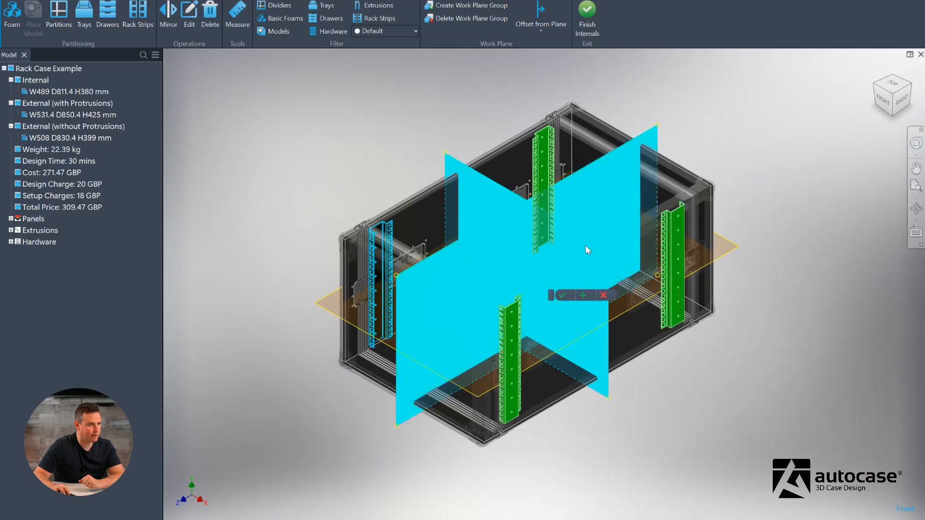
left_click(563, 296)
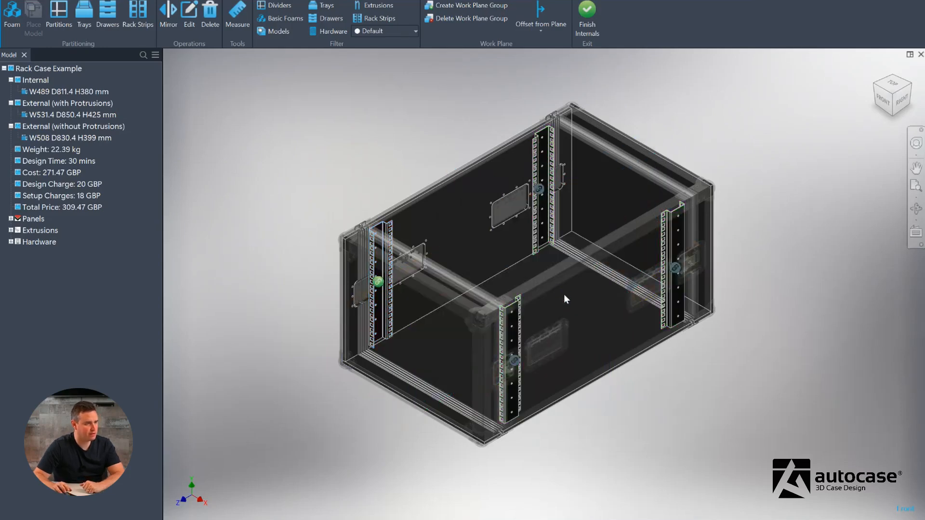
- Check the mirrored rack strips from the front and finish the internal design
left_click(885, 107)
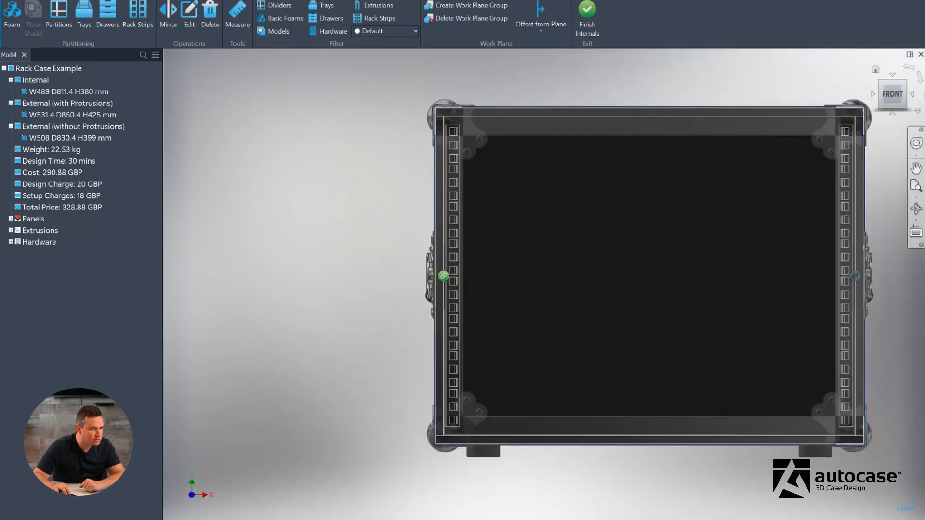
left_click(907, 81)
left_click(588, 15)
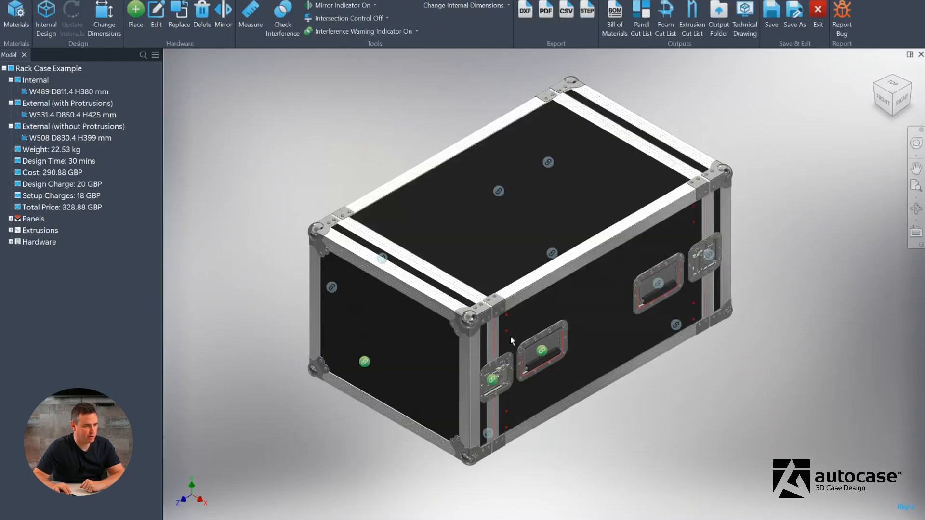
- Reopen the internal design to review the four rack strips inside the case and exit it again
scroll(511, 337, "up", 5)
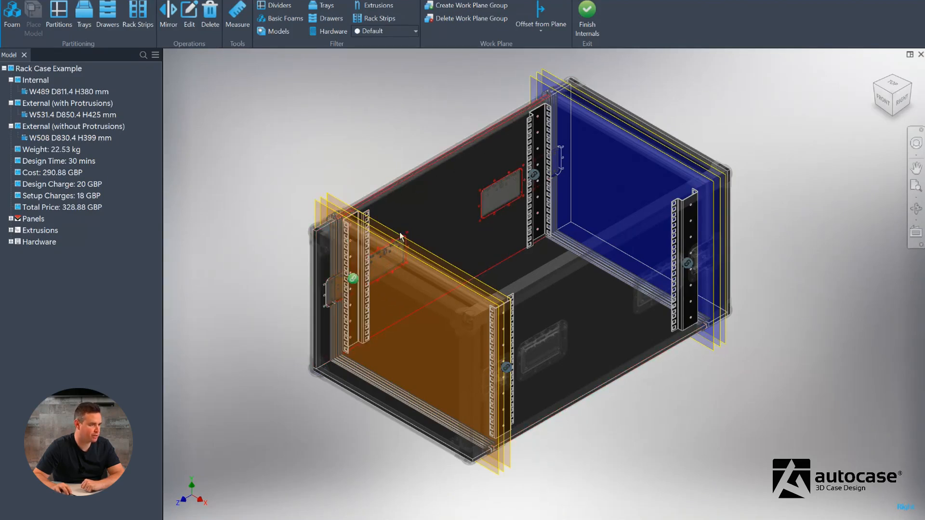
left_click(587, 20)
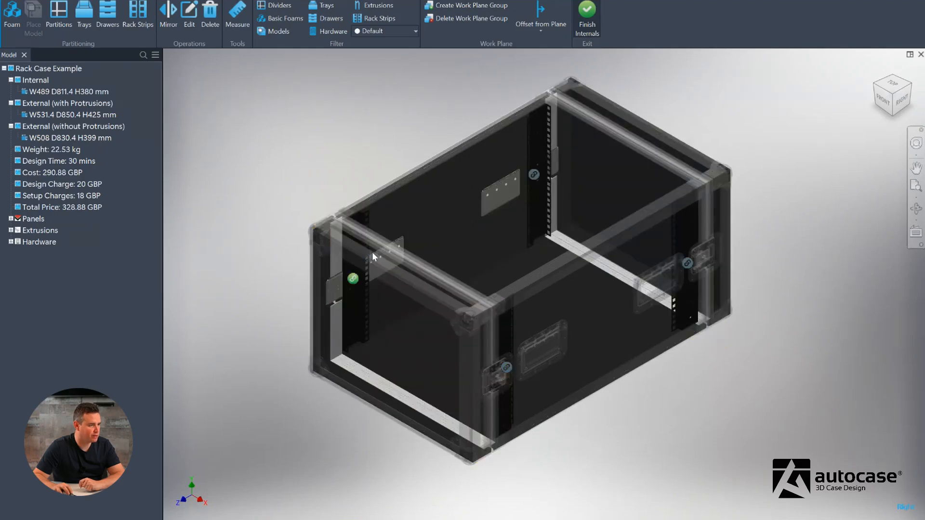